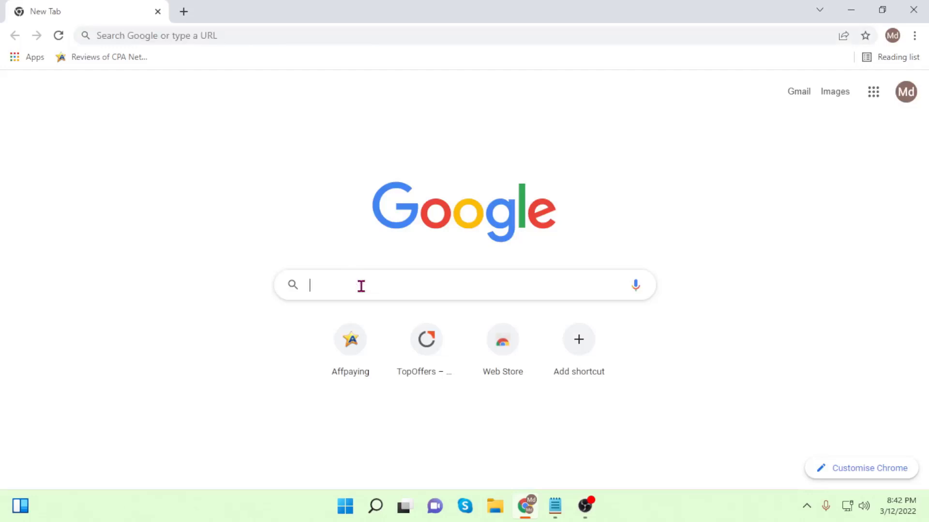
Go to adworkmedia.com by typing 'adwork', accepting the suggested completion and adding '.com'.
type("a")
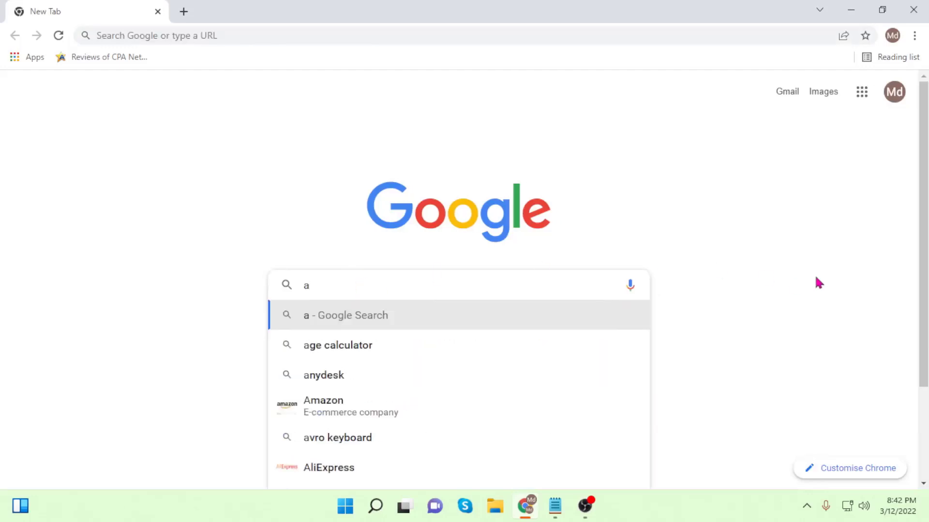
type("d")
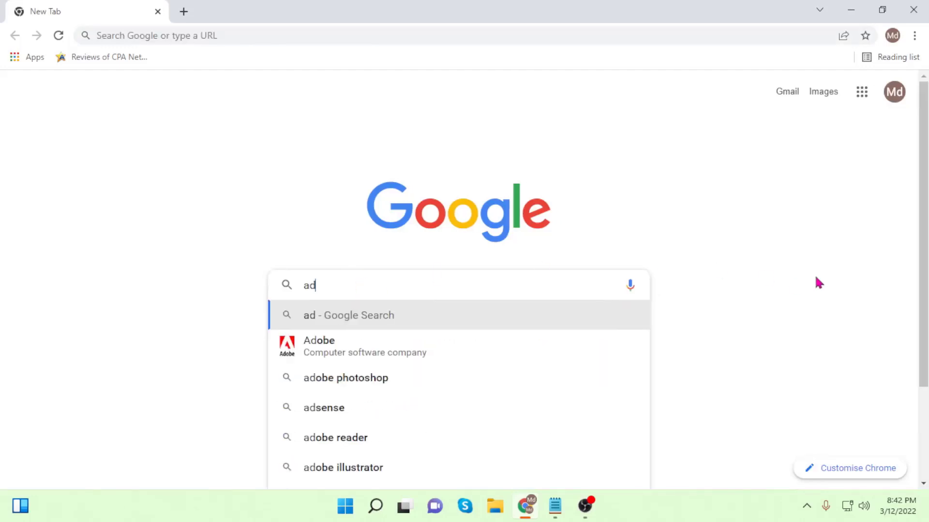
type("wo")
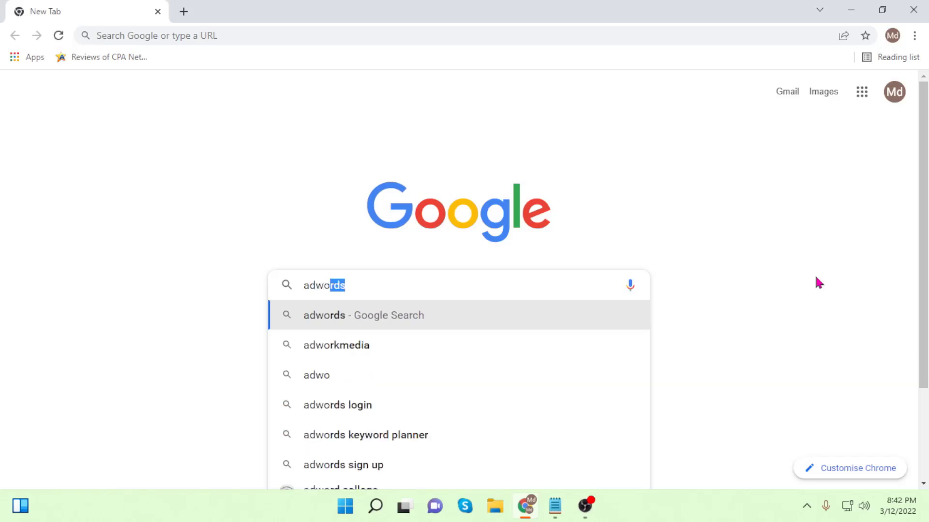
type("rkmedia")
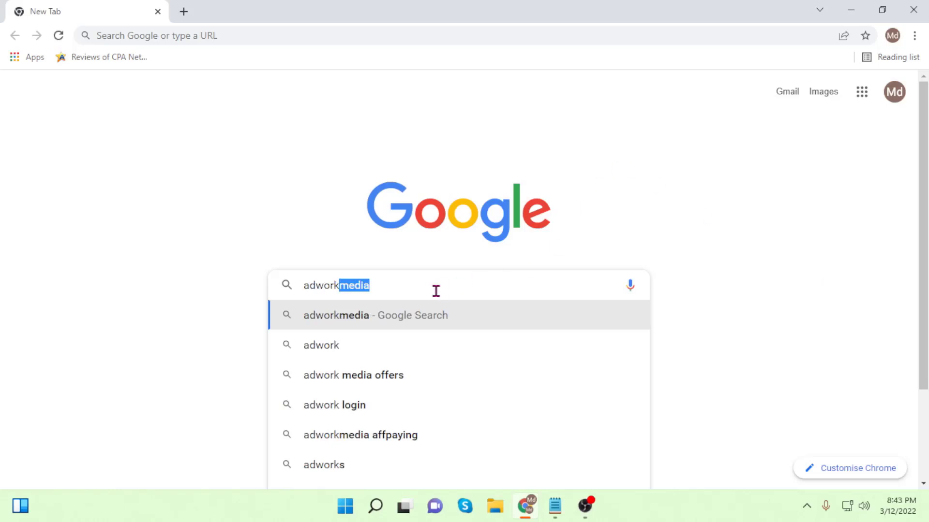
key("Right")
type(".c")
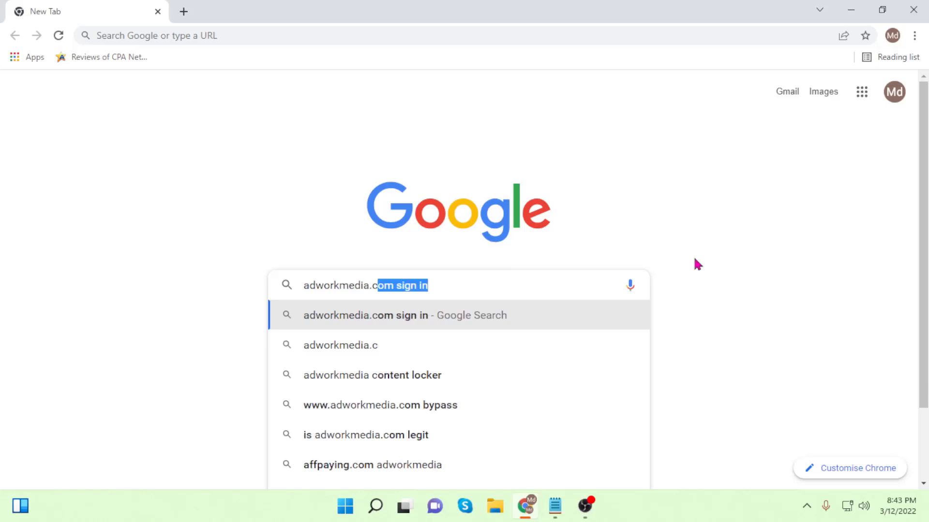
type("om")
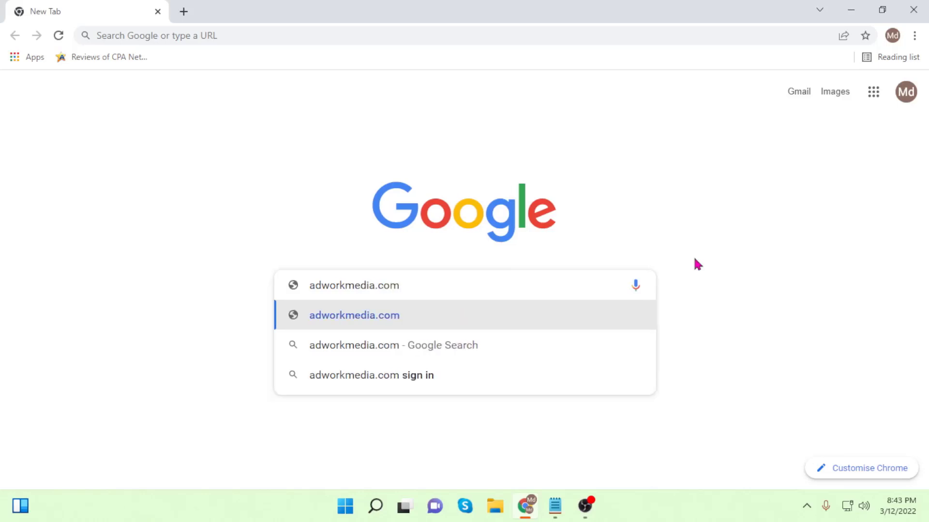
key("Return")
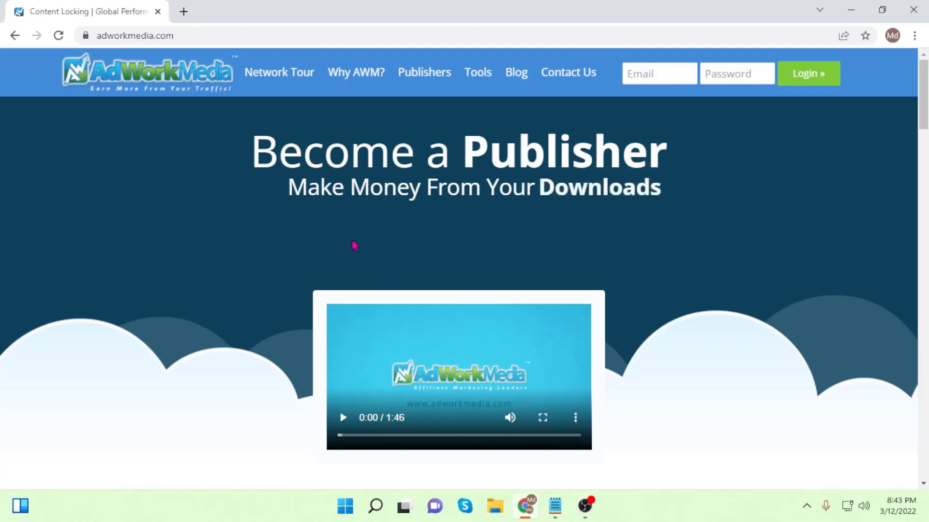
Scroll through the AdWork Media home page, then open the publisher sign-up page via Get Started Now.
scroll(735, 291, "down", 15)
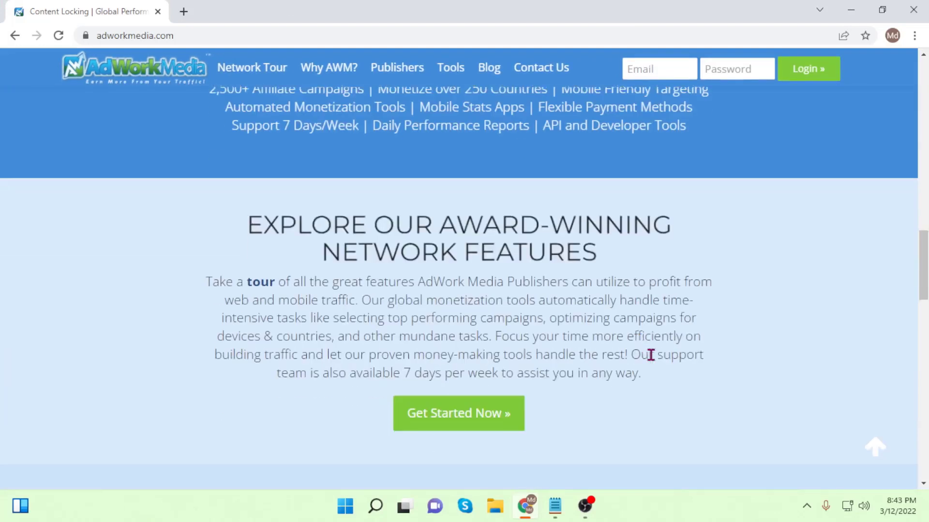
scroll(674, 364, "down", 10)
scroll(672, 361, "up", 5)
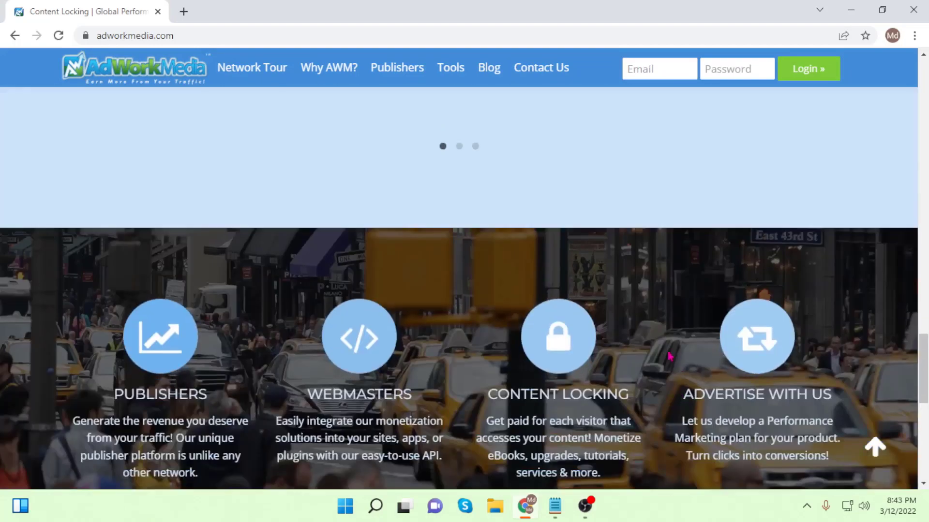
scroll(669, 356, "up", 15)
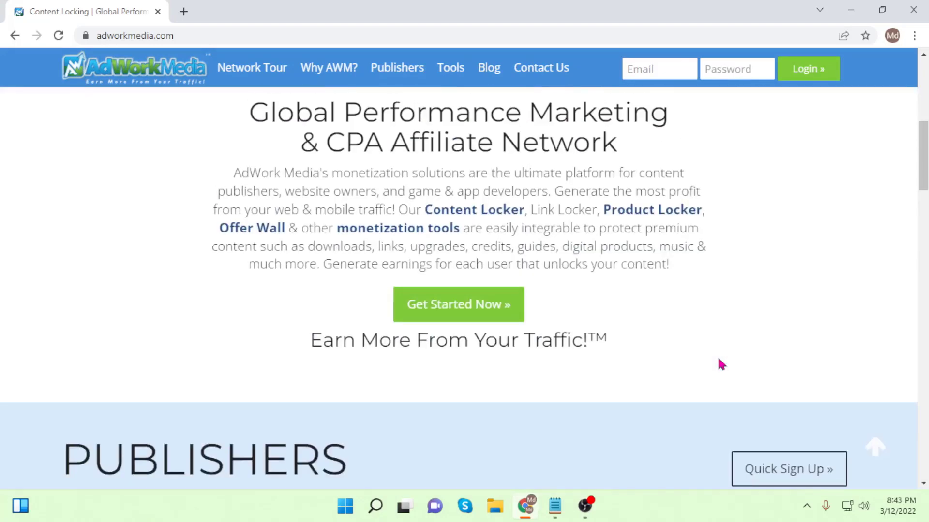
scroll(720, 364, "up", 8)
scroll(720, 363, "down", 5)
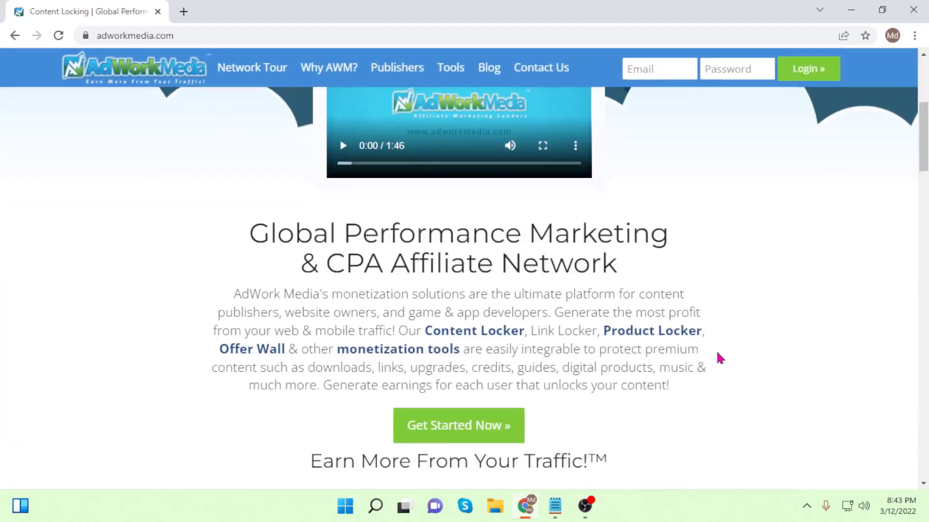
scroll(719, 356, "down", 1)
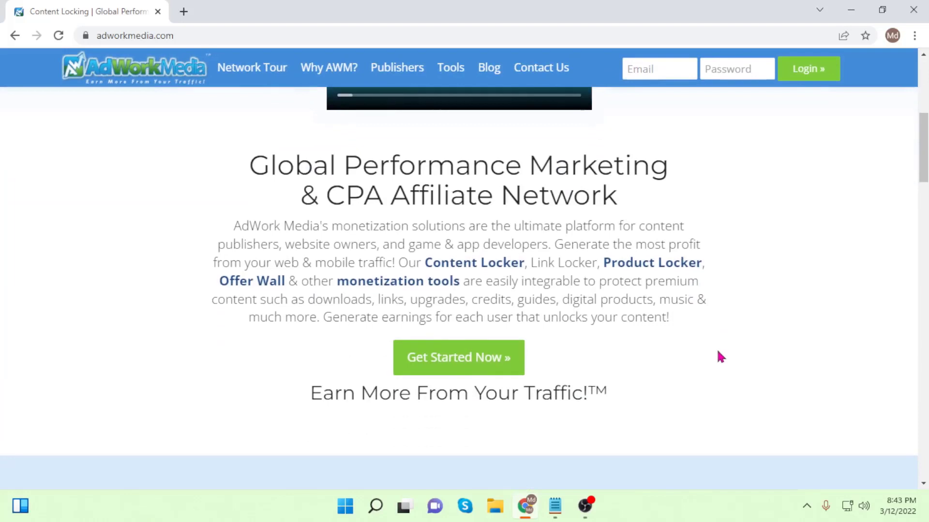
left_click(471, 367)
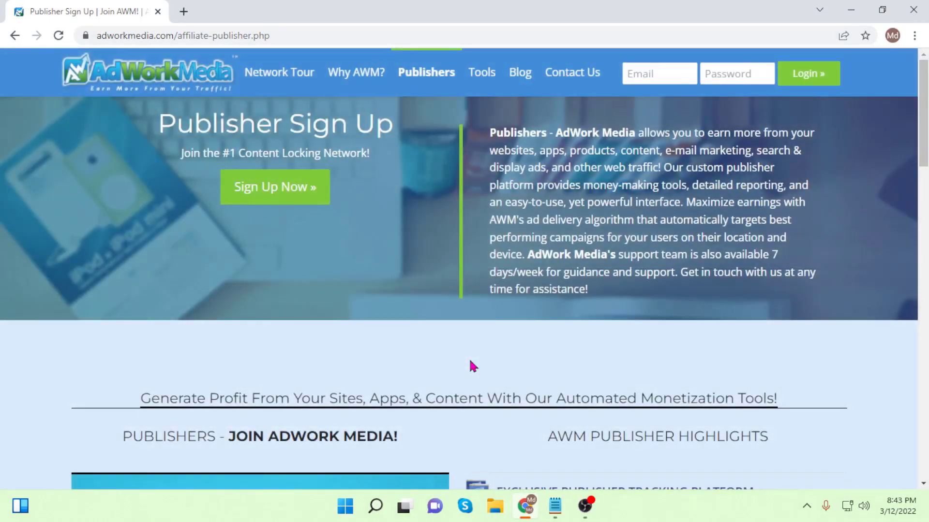
Bring the publisher account form into view and enter the first and last name.
left_click(255, 191)
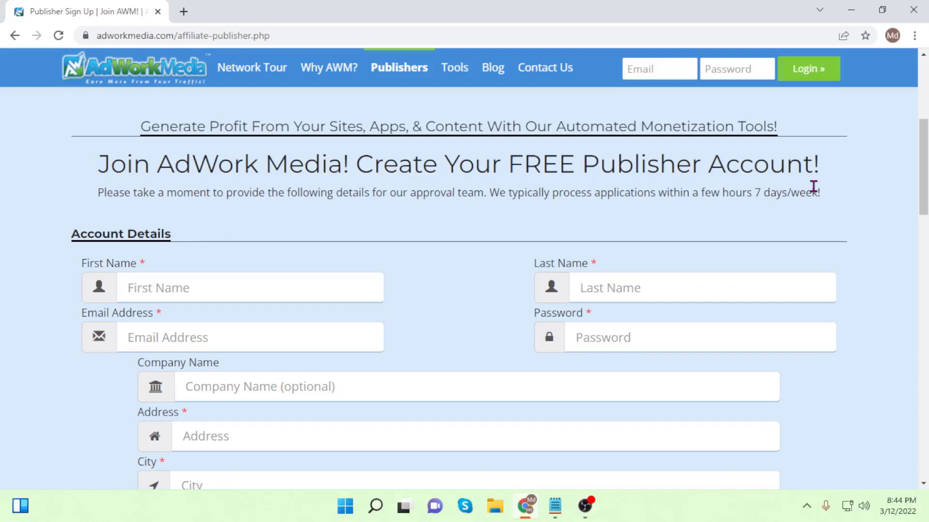
scroll(145, 233, "down", 1)
scroll(124, 237, "down", 1)
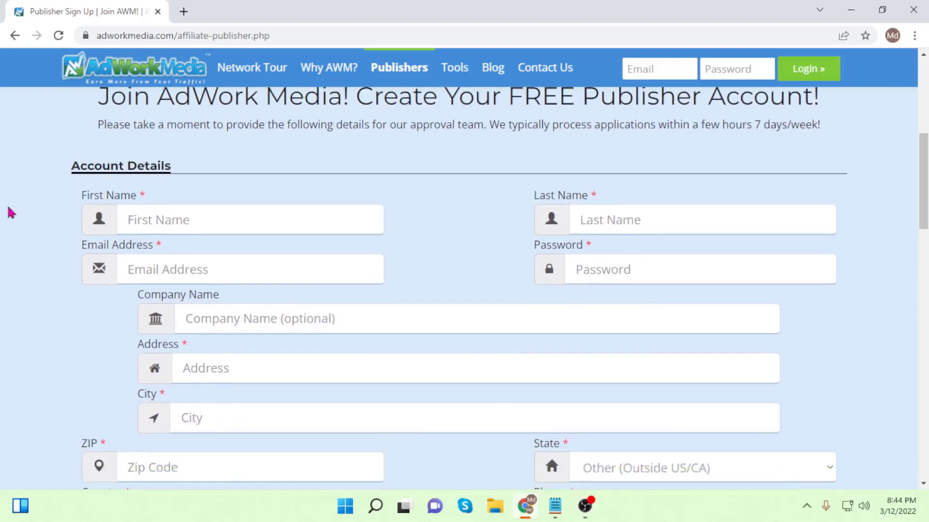
left_click(141, 218)
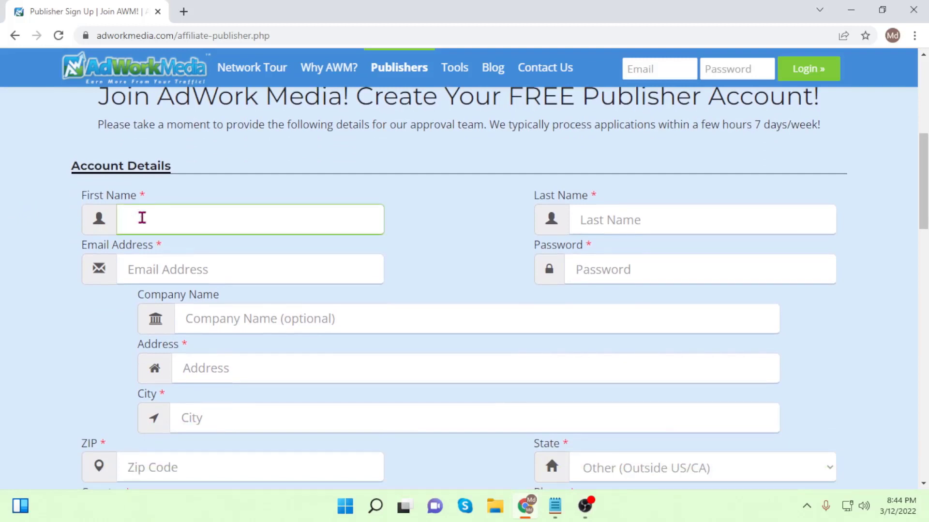
left_click(605, 220)
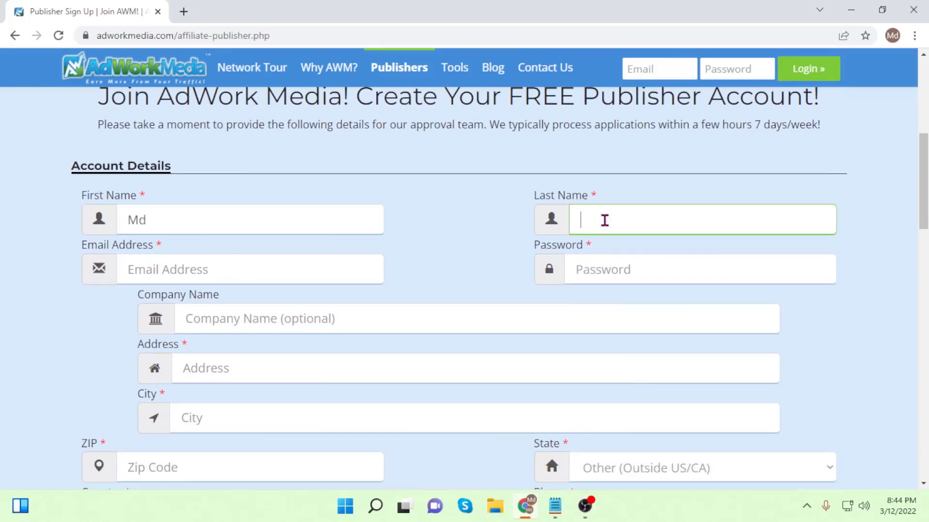
Paste the contact's e-mail and the account password, and type company name 'Outsourcing'.
left_click(181, 273)
key("ctrl+v")
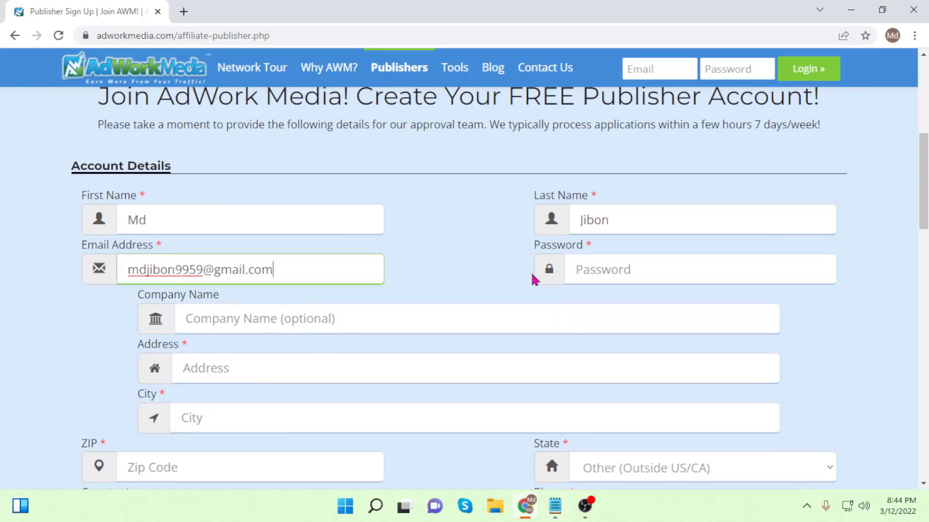
mouse_move(557, 508)
key("Tab")
key("ctrl+v")
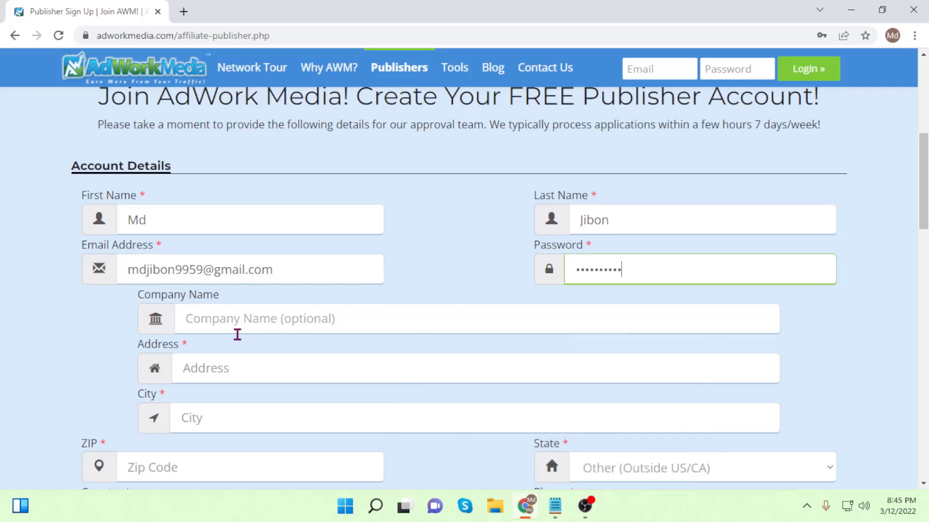
left_click(219, 318)
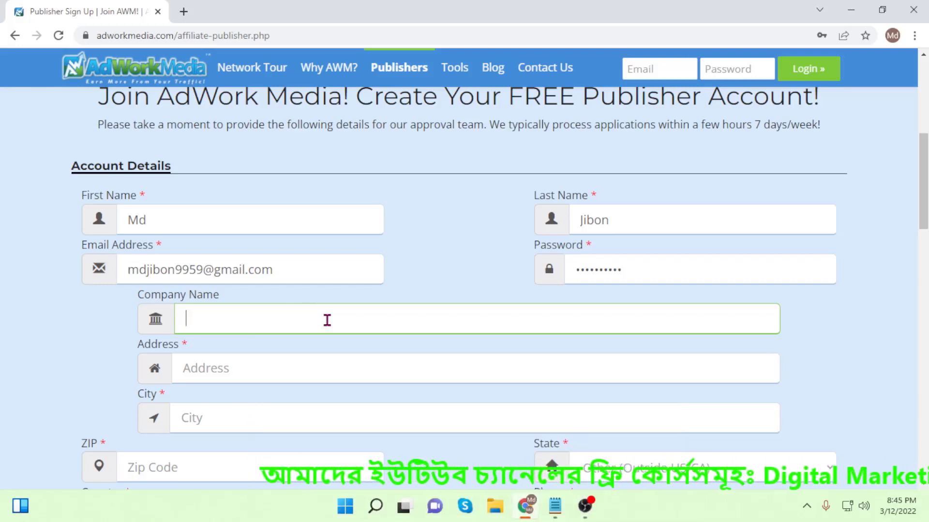
type("O")
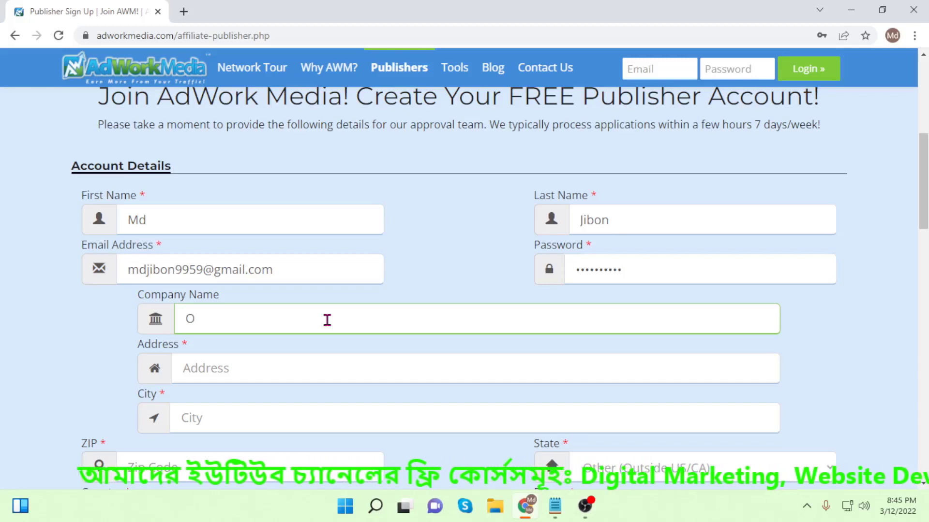
type("u")
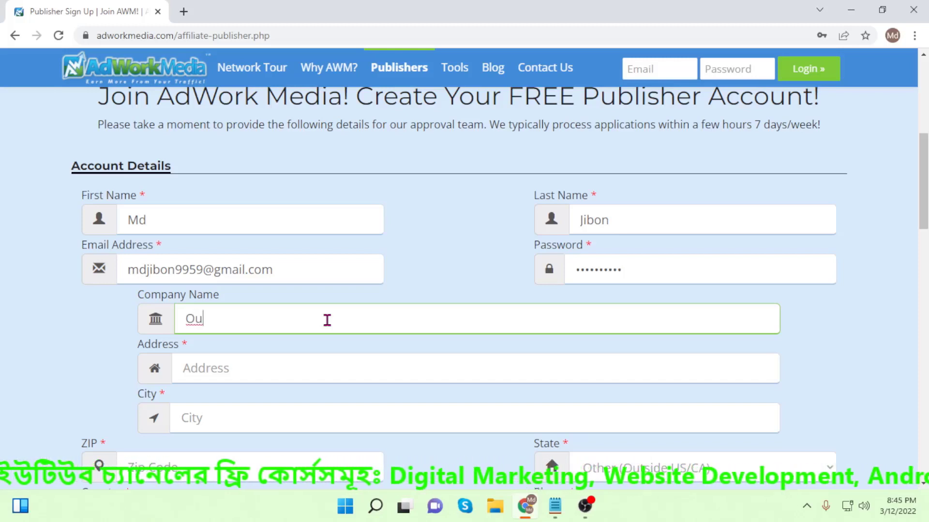
type("tsour")
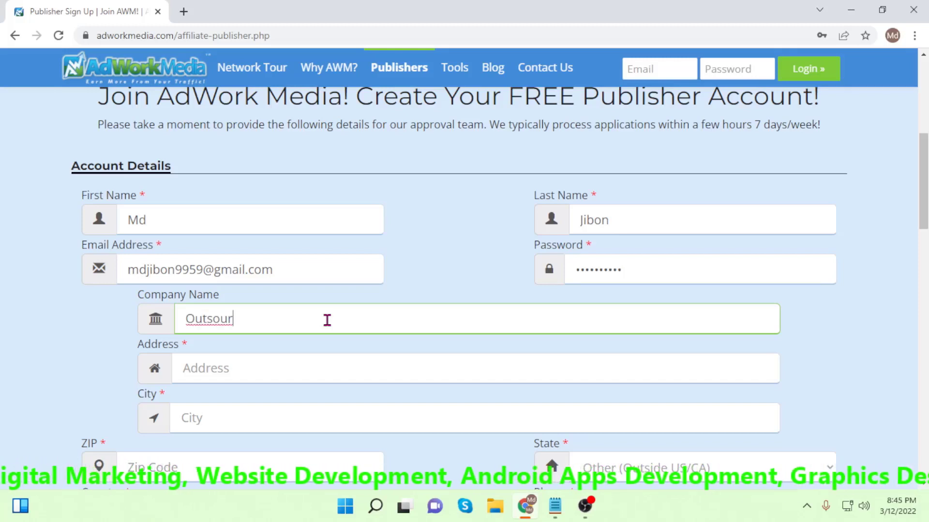
type("cing World")
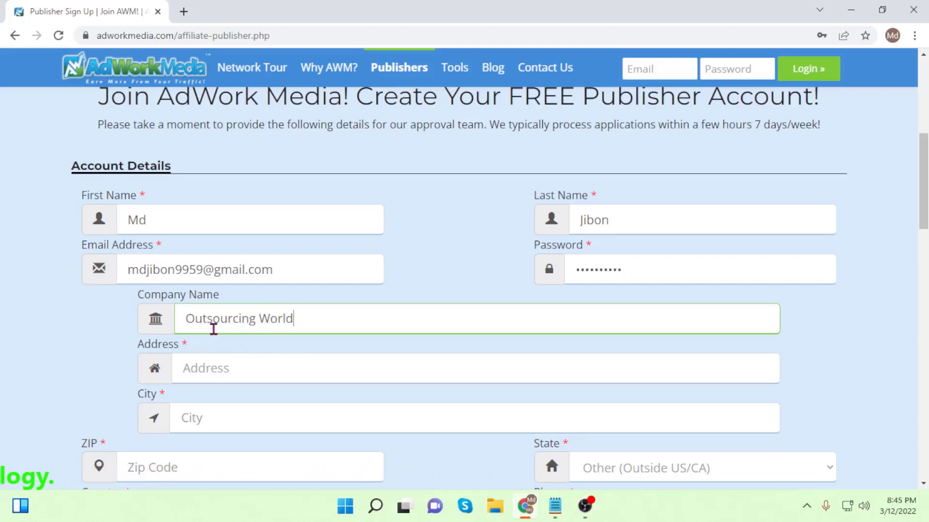
Fill the street address, city and ZIP code from Chrome's saved autofill suggestions.
scroll(338, 333, "down", 1)
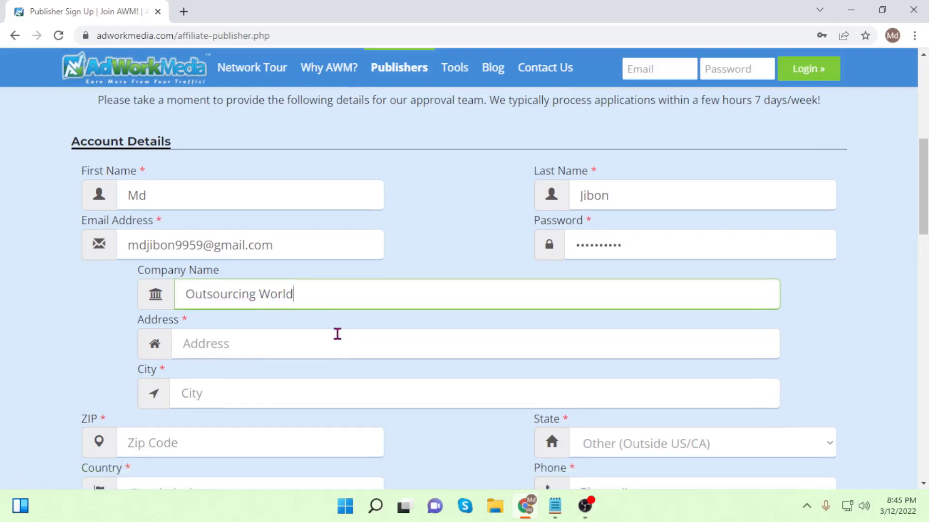
scroll(337, 334, "down", 2)
left_click(266, 237)
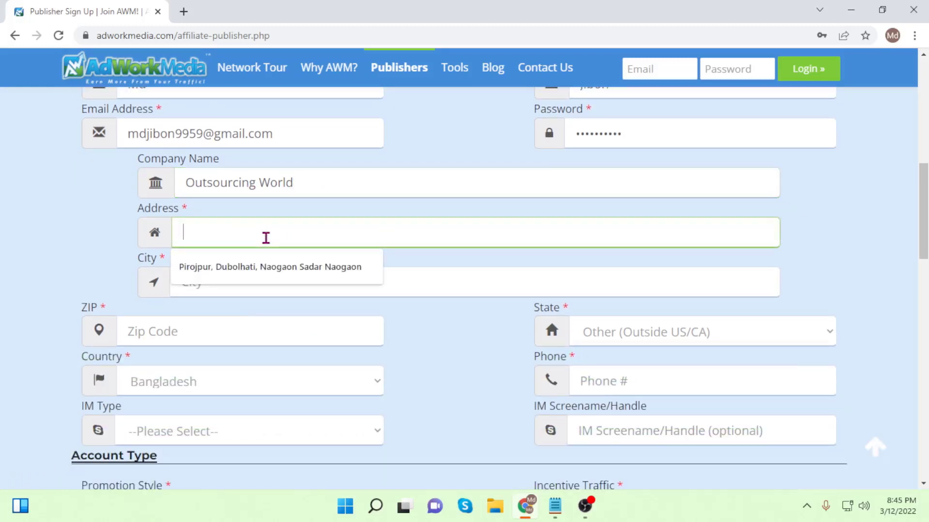
left_click(260, 267)
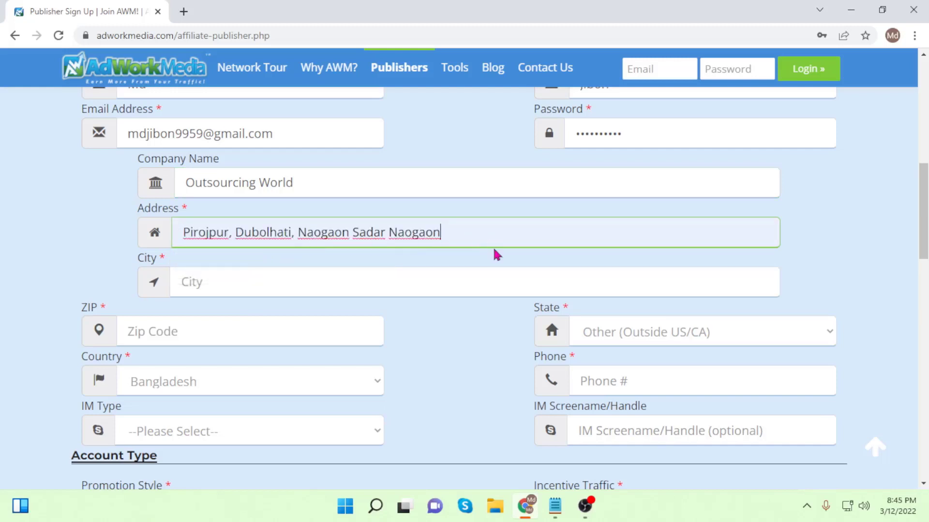
left_click(208, 283)
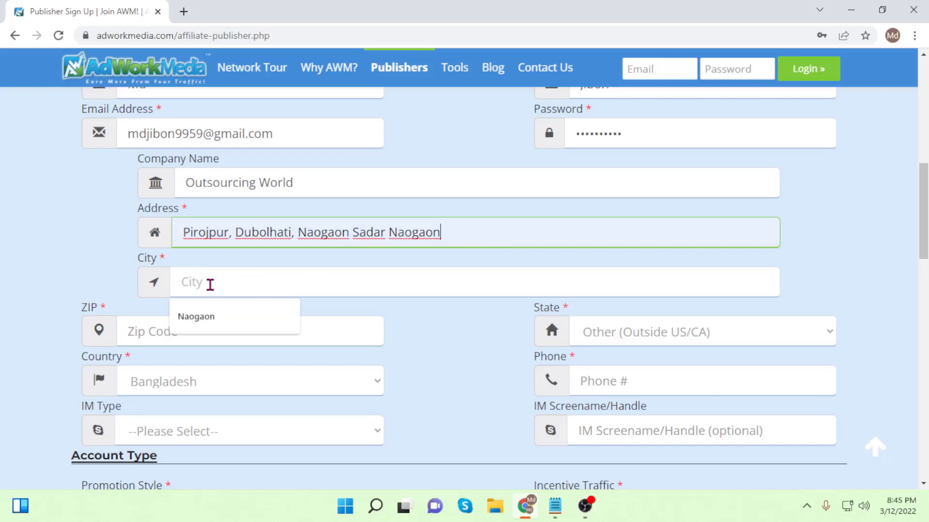
left_click(199, 321)
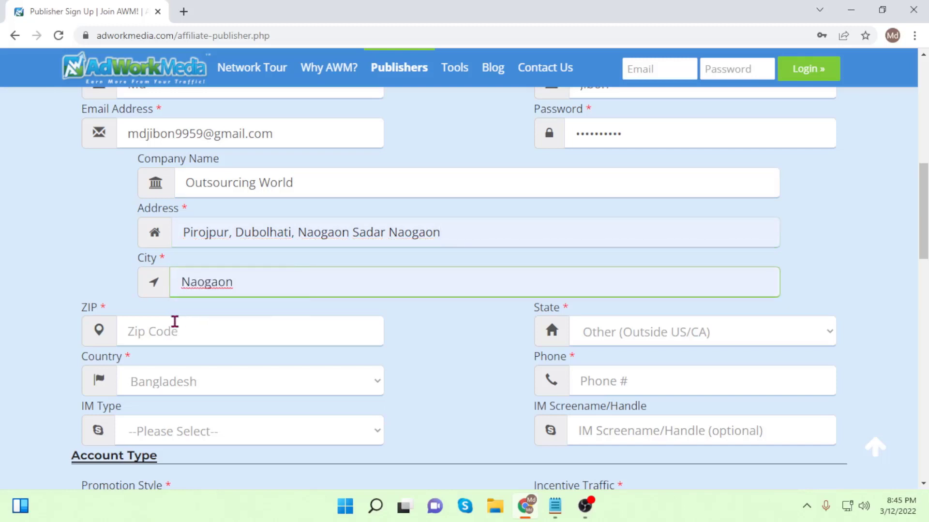
scroll(305, 330, "down", 1)
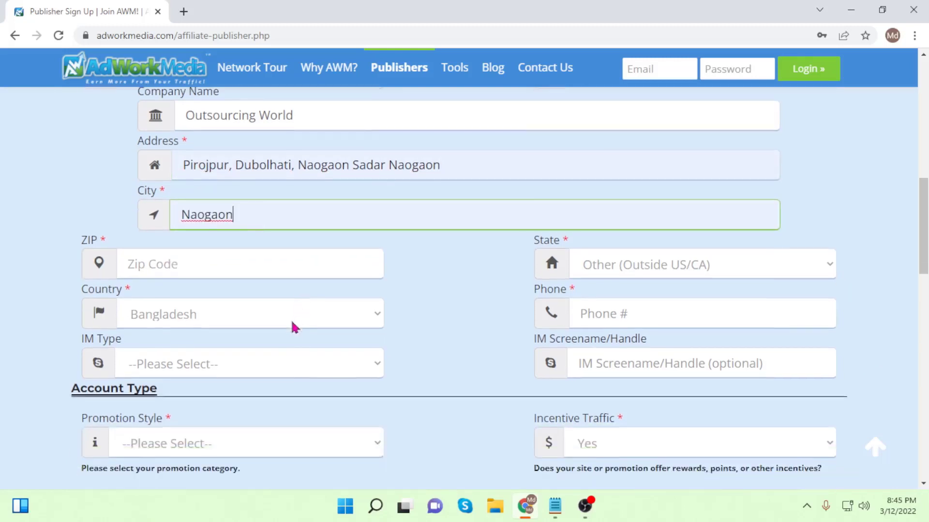
left_click(172, 265)
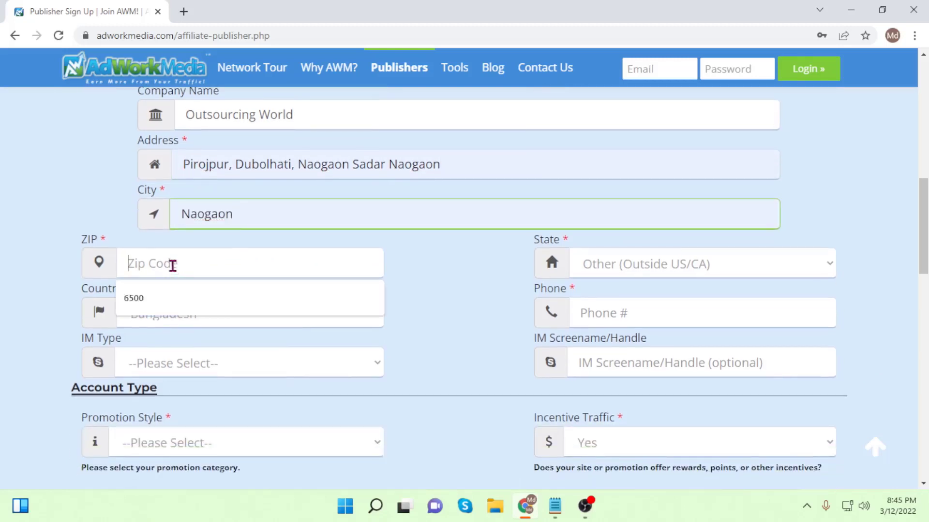
left_click(133, 309)
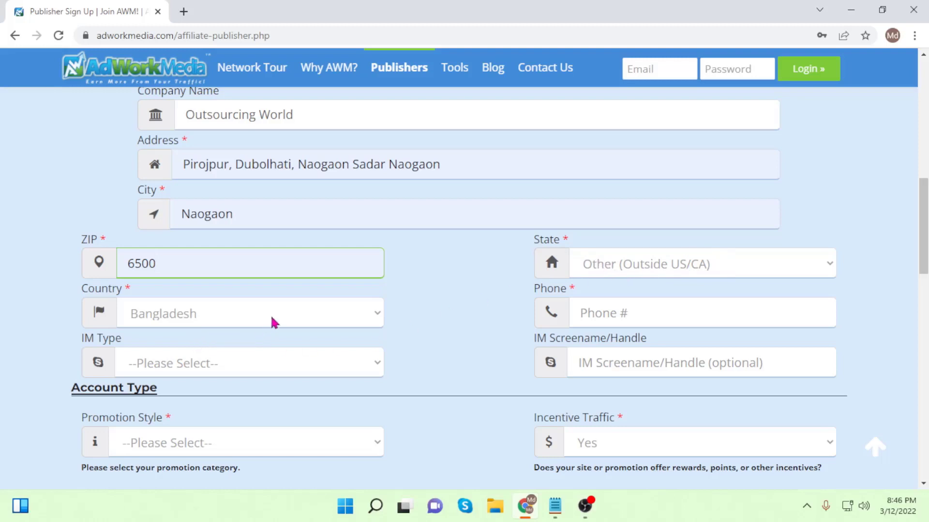
Keep Bangladesh as the country and enter the phone number.
left_click(352, 321)
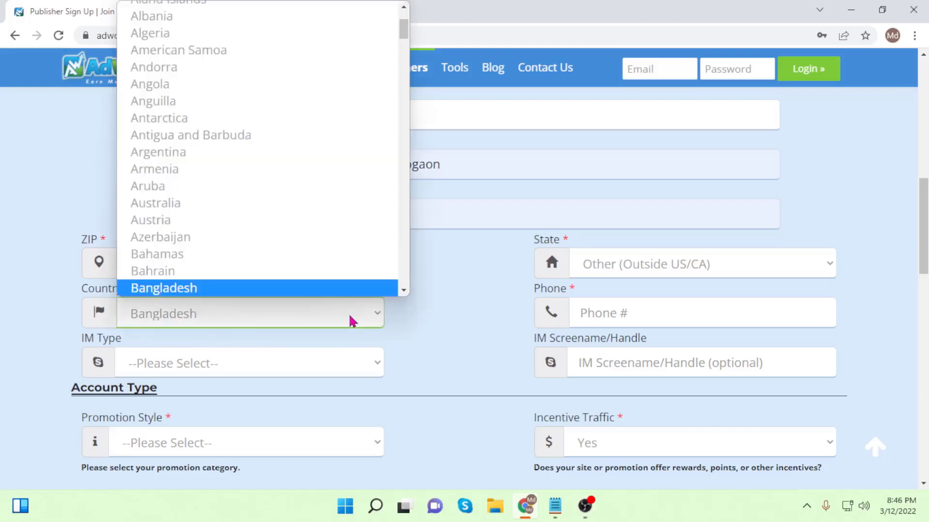
left_click(435, 332)
left_click(621, 315)
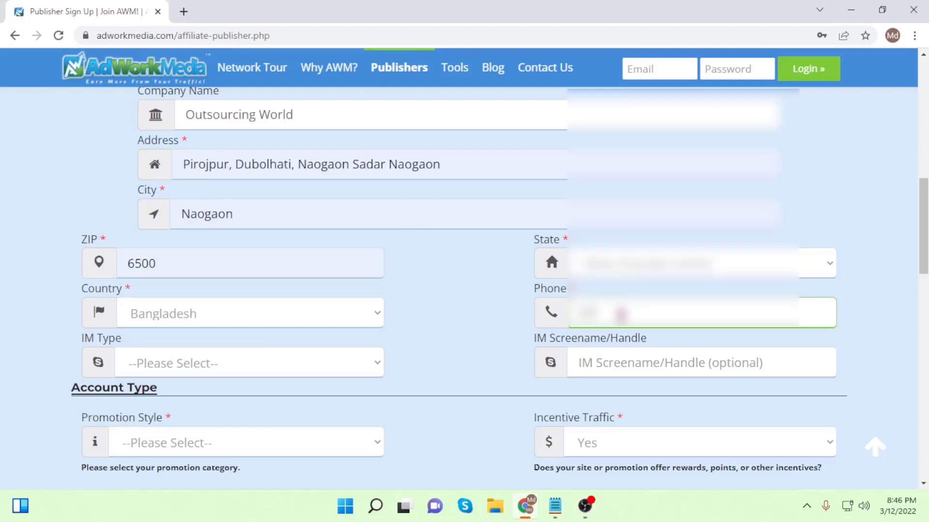
type("017")
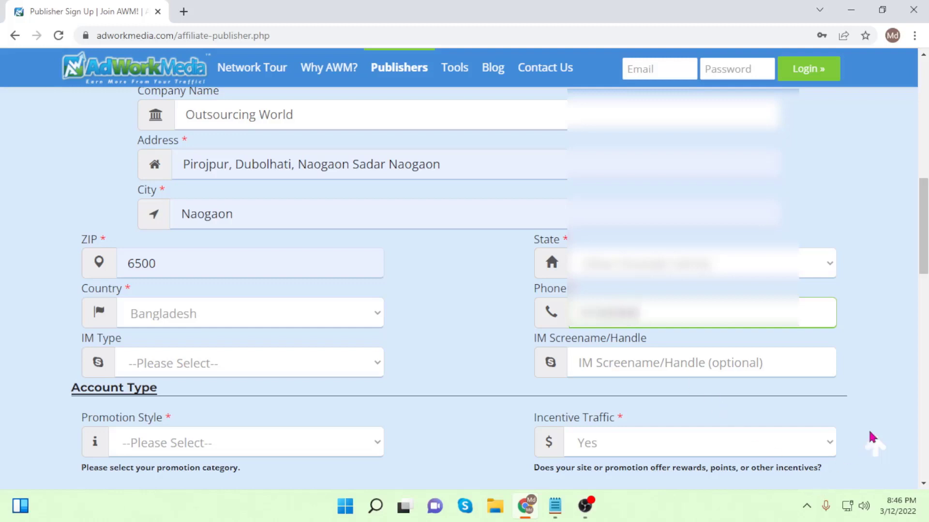
type("1")
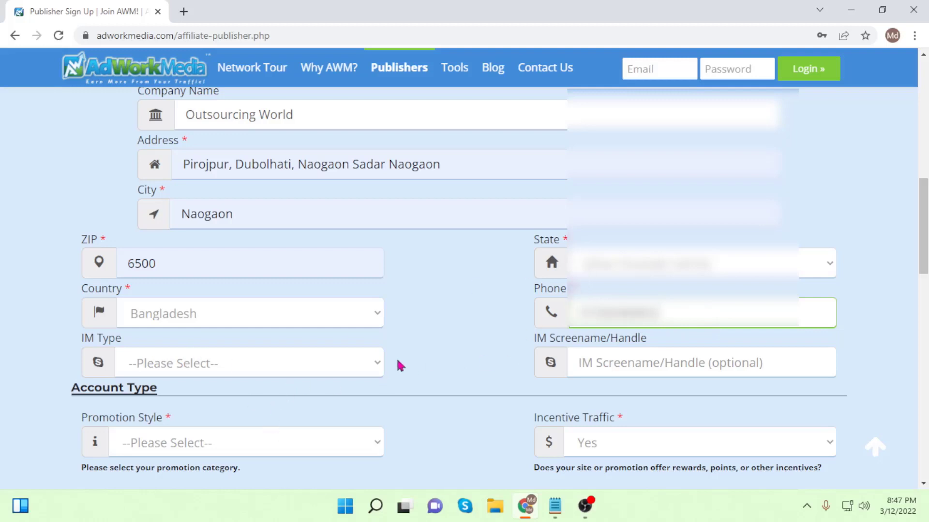
Set IM Type to Skype and paste the Skype screen name.
scroll(398, 365, "down", 3)
left_click(288, 230)
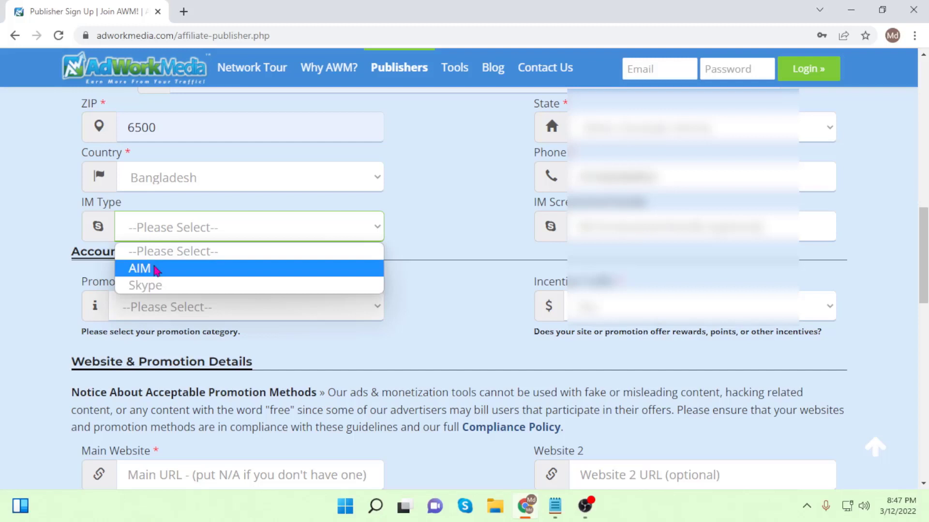
left_click(145, 286)
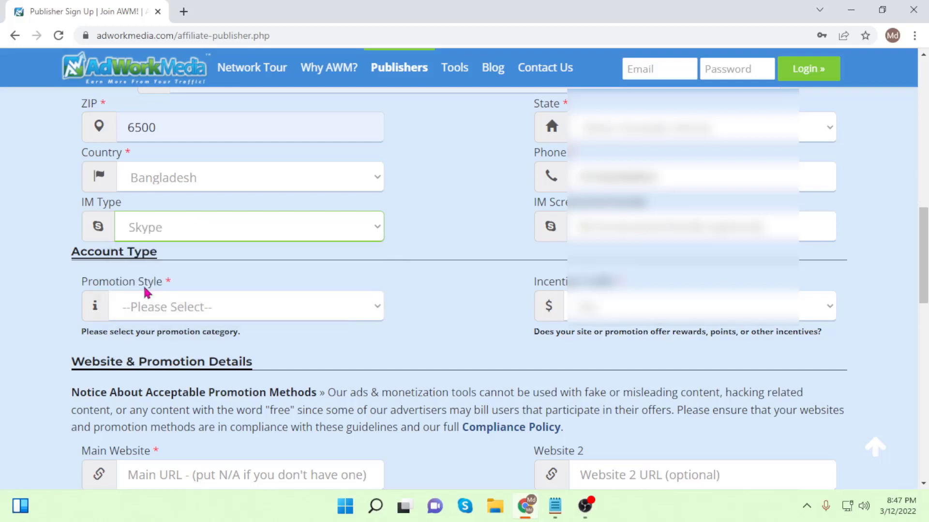
left_click(627, 225)
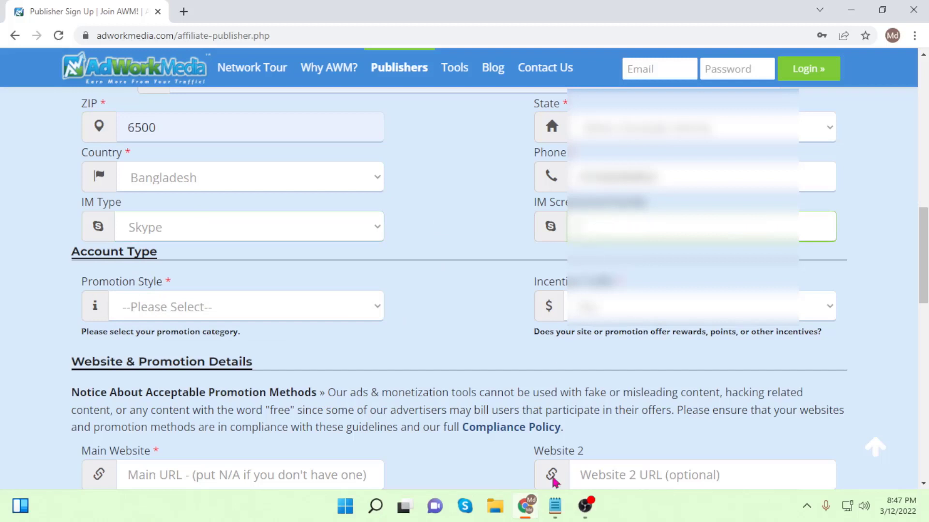
key("ctrl+v")
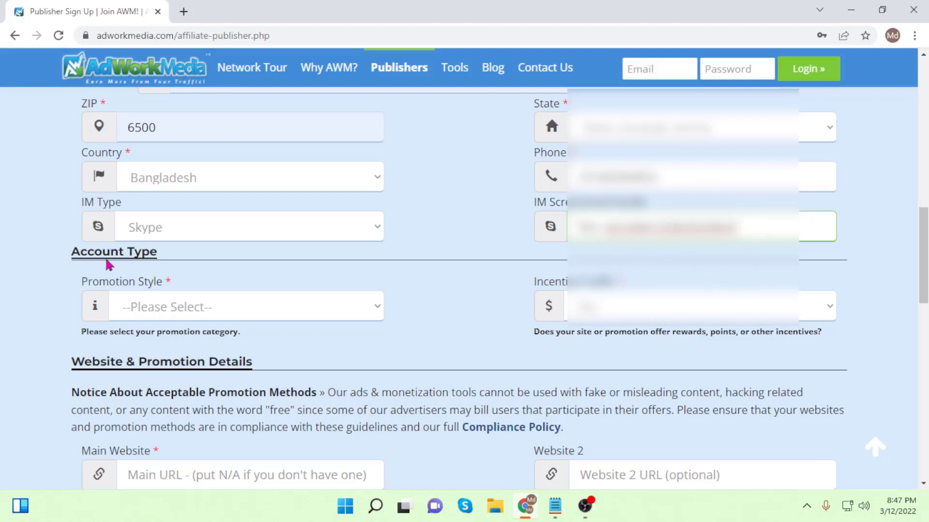
Choose Email Marketer/Newsletter as promotion style and answer No to incentive traffic.
scroll(109, 264, "down", 1)
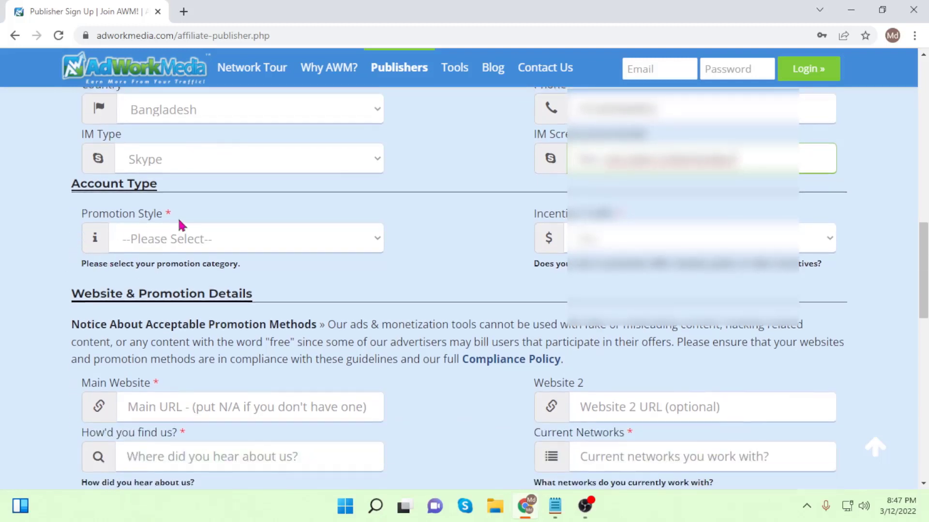
left_click(331, 240)
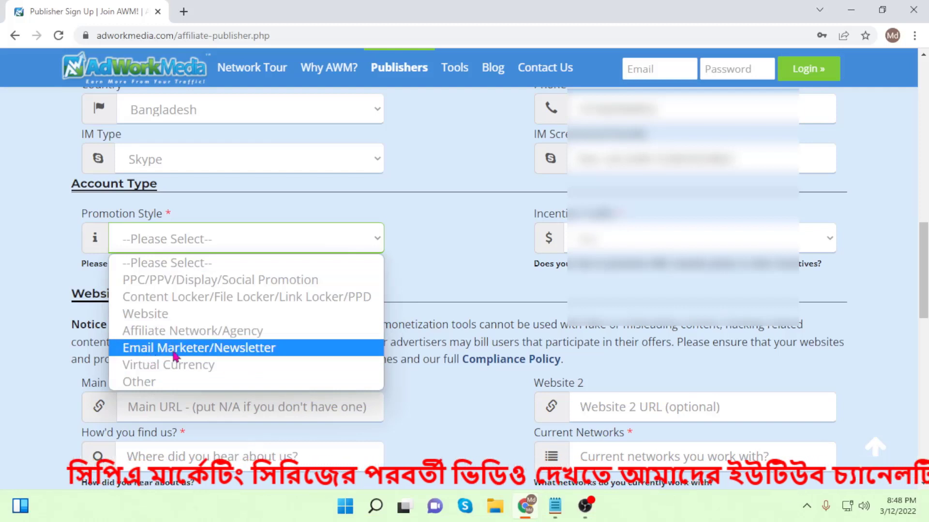
left_click(237, 357)
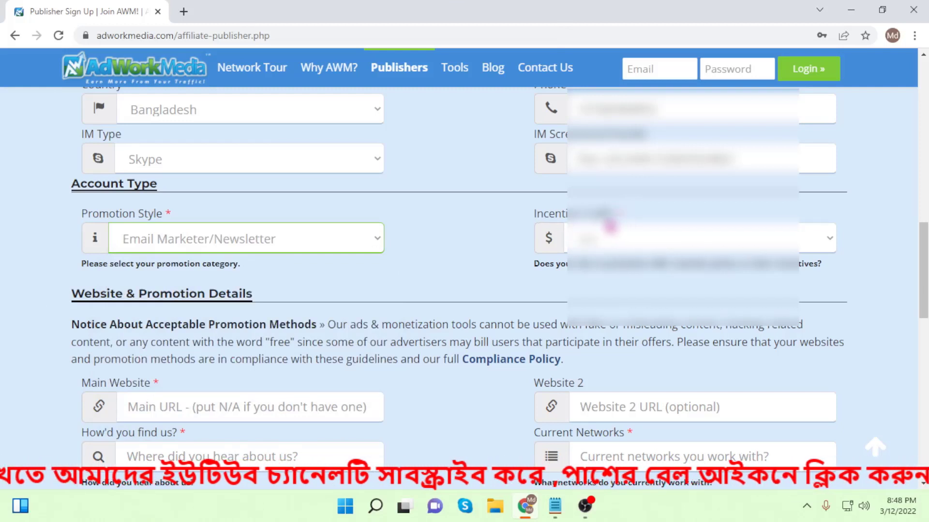
left_click(612, 235)
left_click(588, 289)
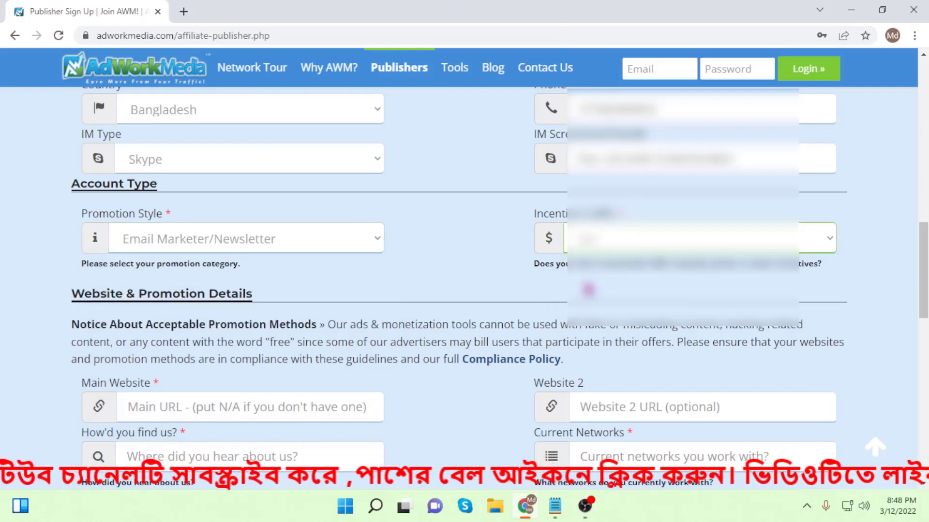
scroll(387, 313, "down", 3)
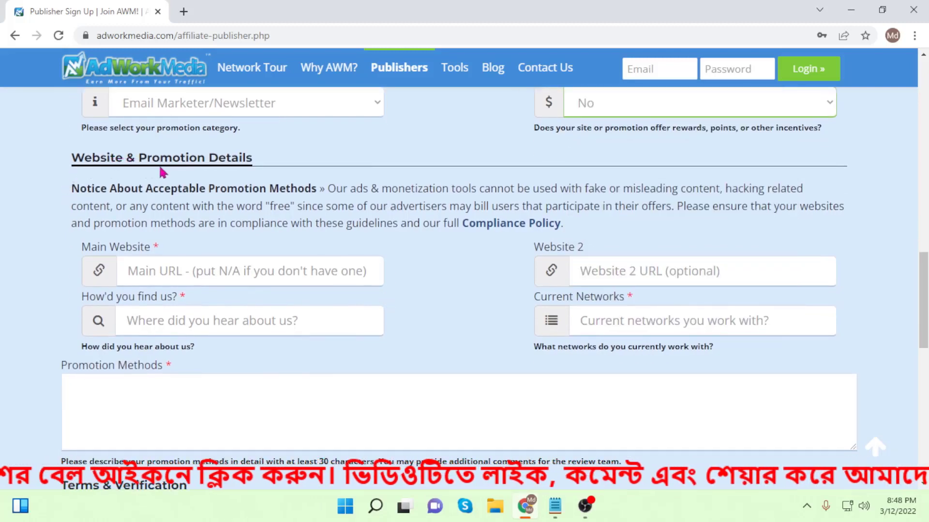
scroll(114, 228, "down", 2)
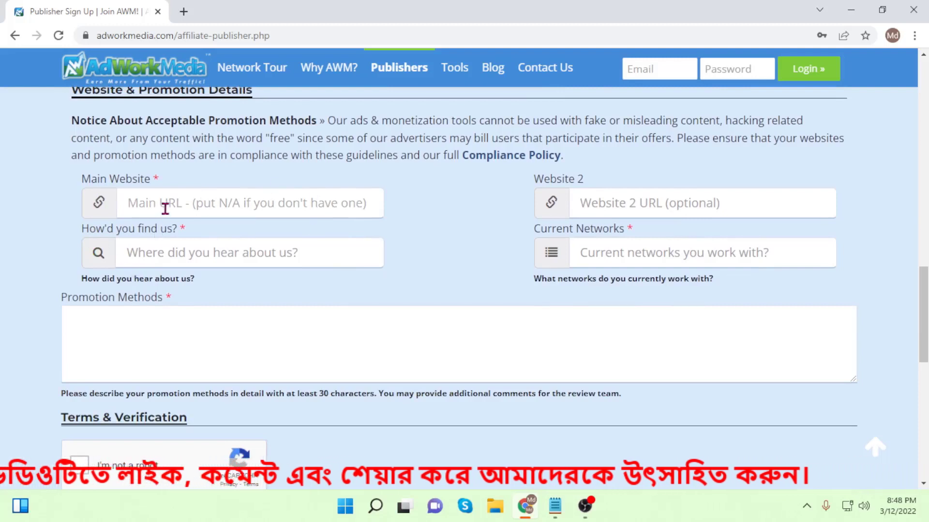
left_click(166, 207)
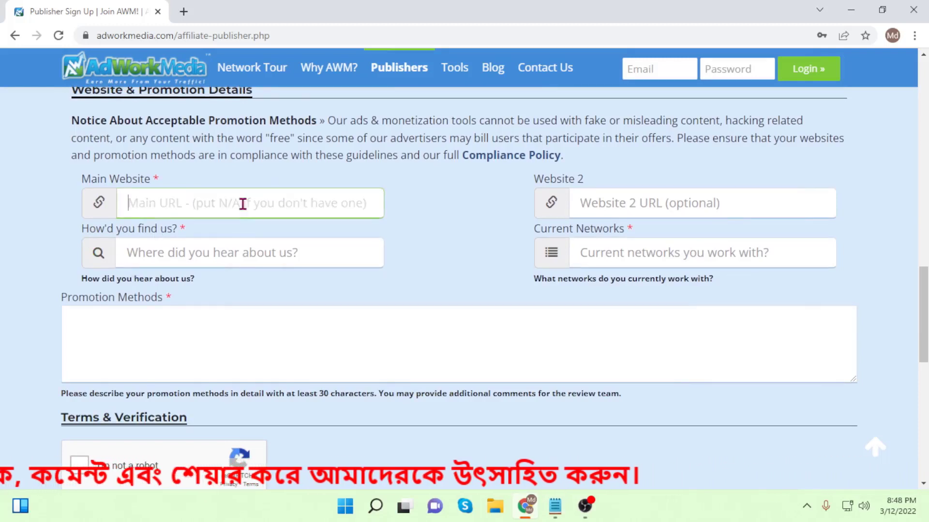
type("www.outsourcingworld.com")
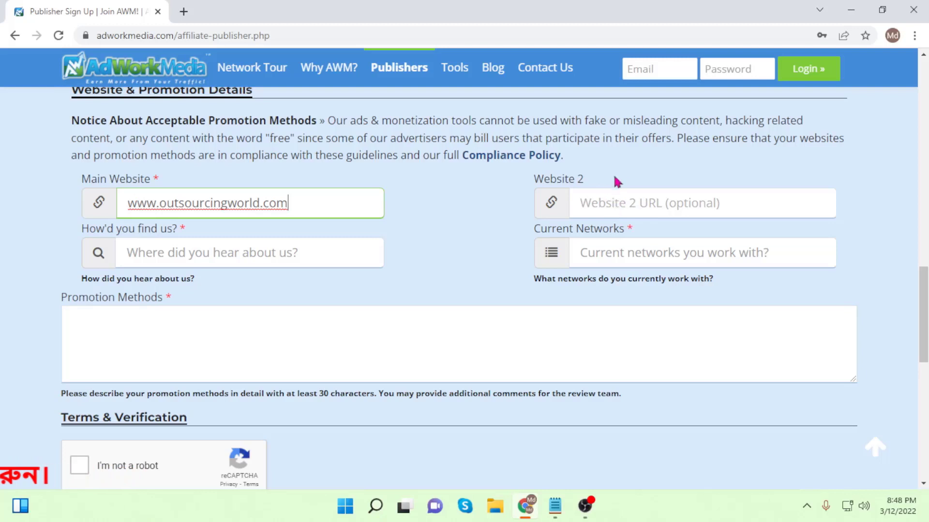
left_click(616, 207)
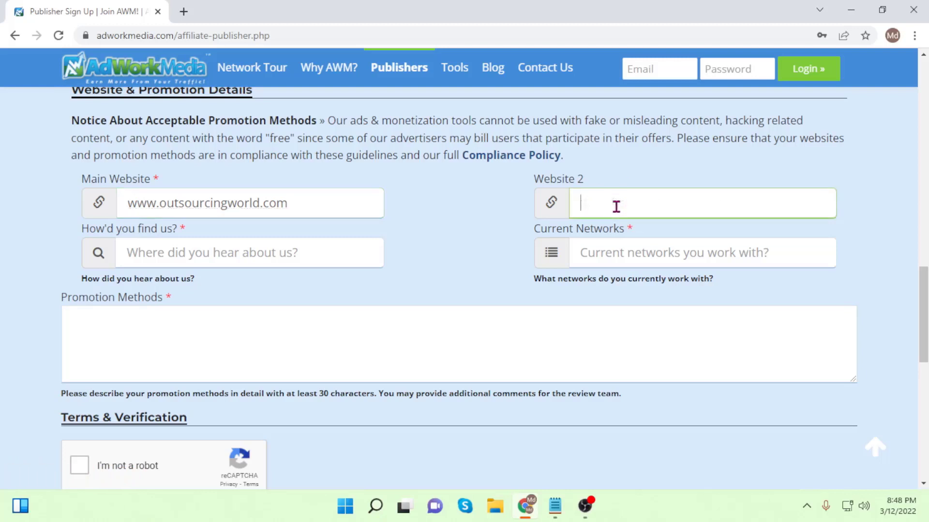
left_click(450, 216)
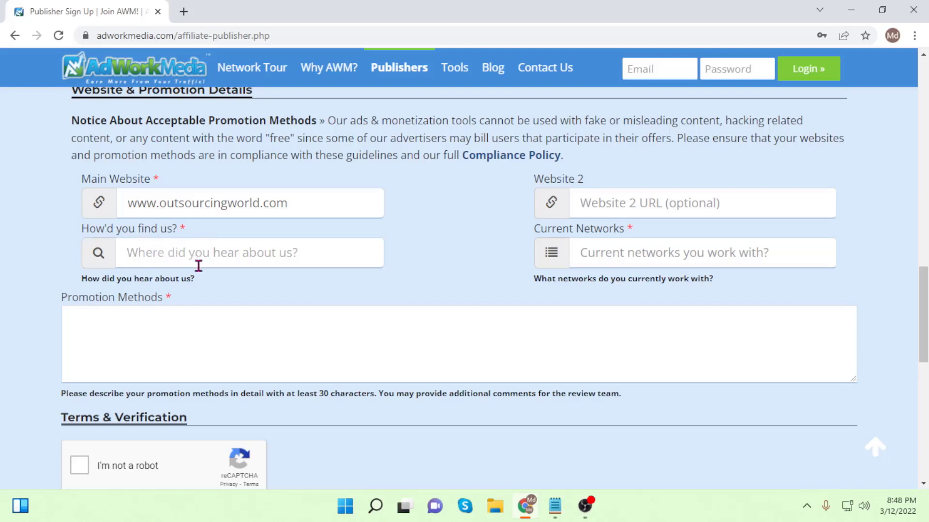
Answer 'How'd you find us?' with Google and list Imonetizeit as the current network.
left_click(157, 253)
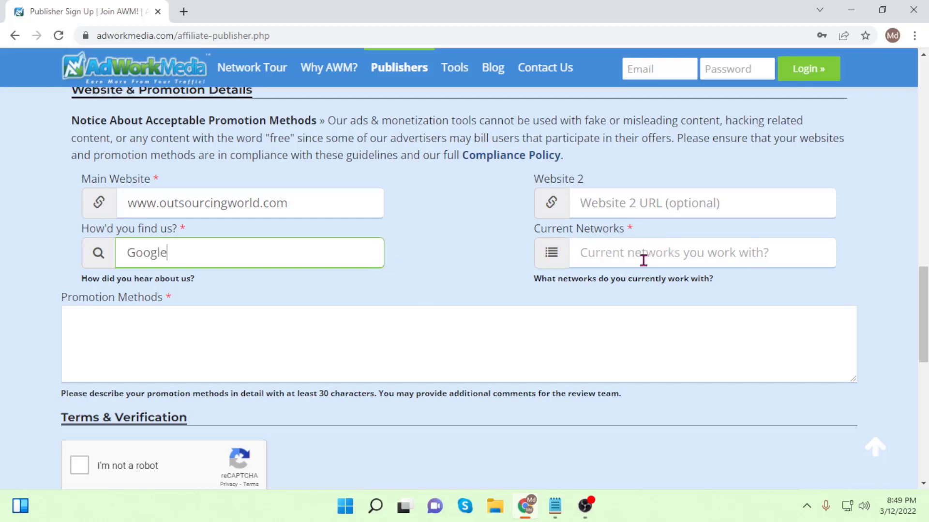
left_click(626, 255)
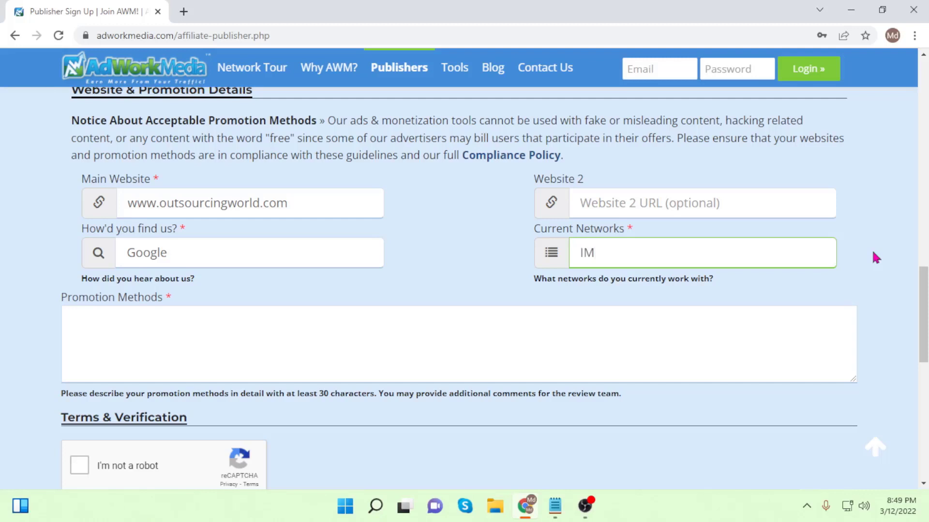
key("BackSpace")
type("ze")
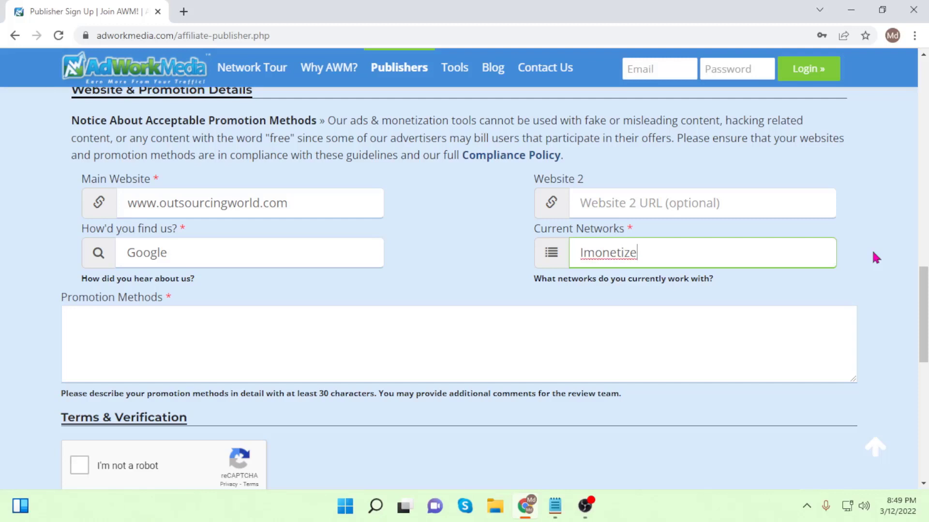
type("it")
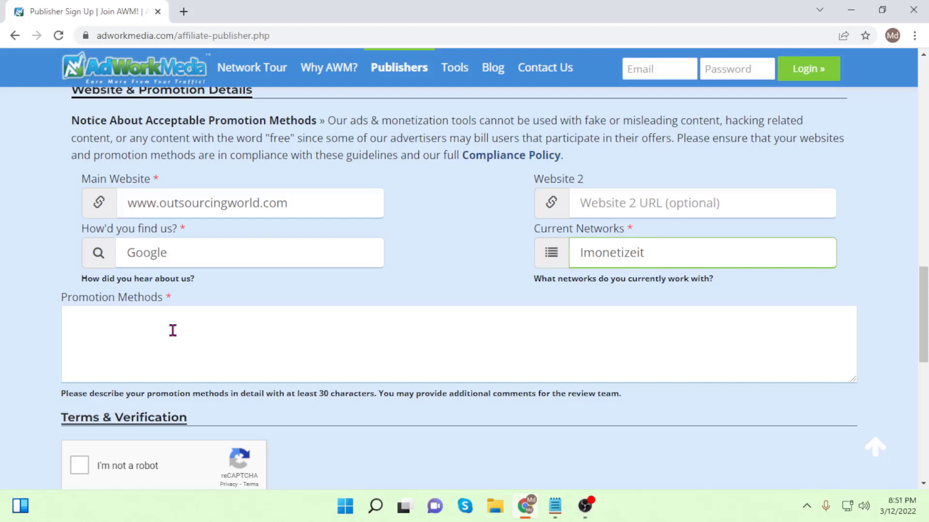
Paste the prepared description of promoting CPA offers into the Promotion Methods box.
left_click(110, 328)
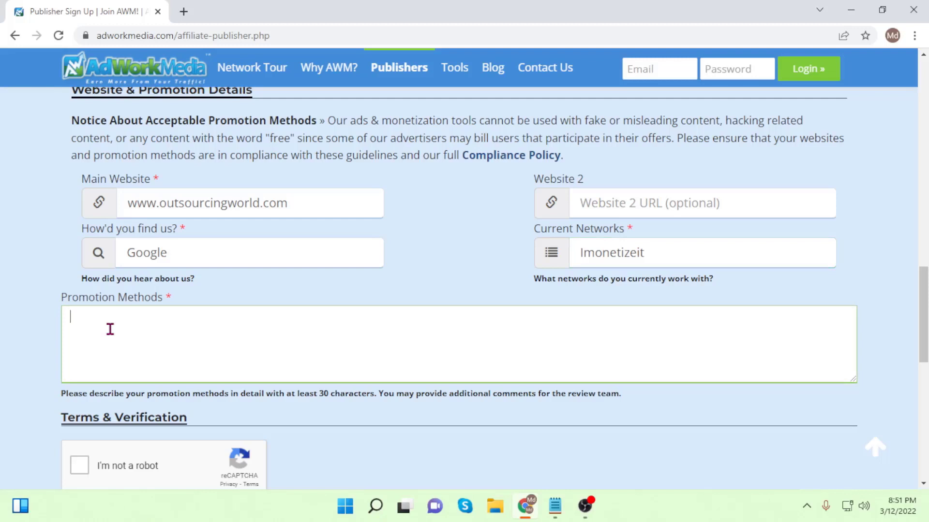
type("I promote your CPA offers on social media and dating sites as well as a multitude of ad networks and other traffic sources.")
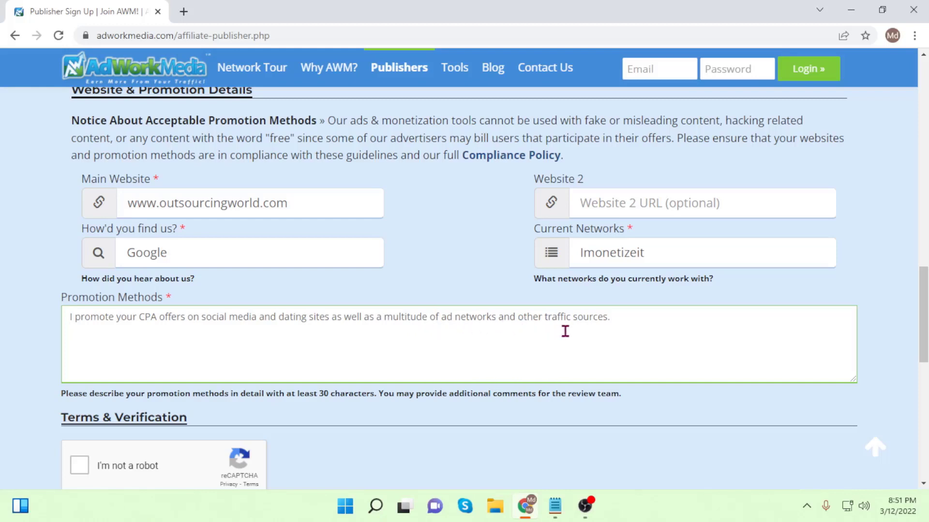
scroll(53, 325, "down", 3)
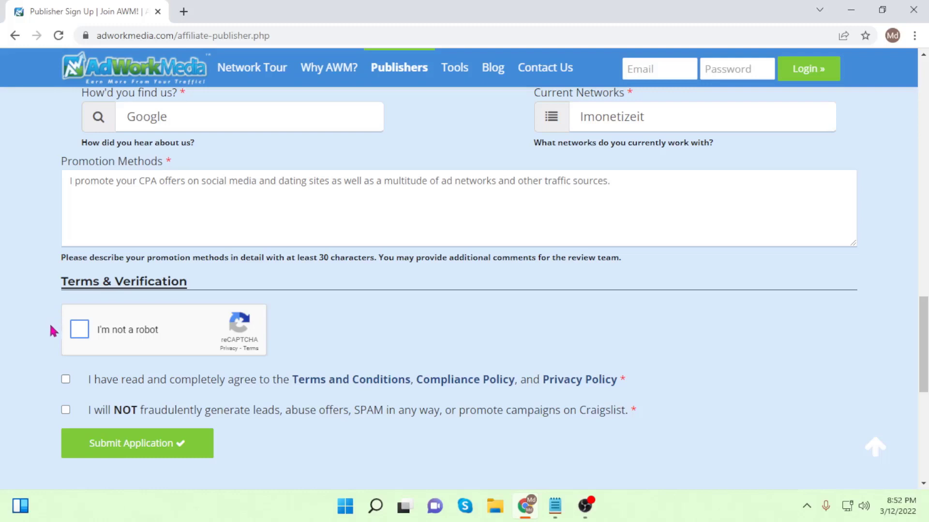
Pass the reCAPTCHA by selecting the crosswalk images and verifying.
left_click(80, 331)
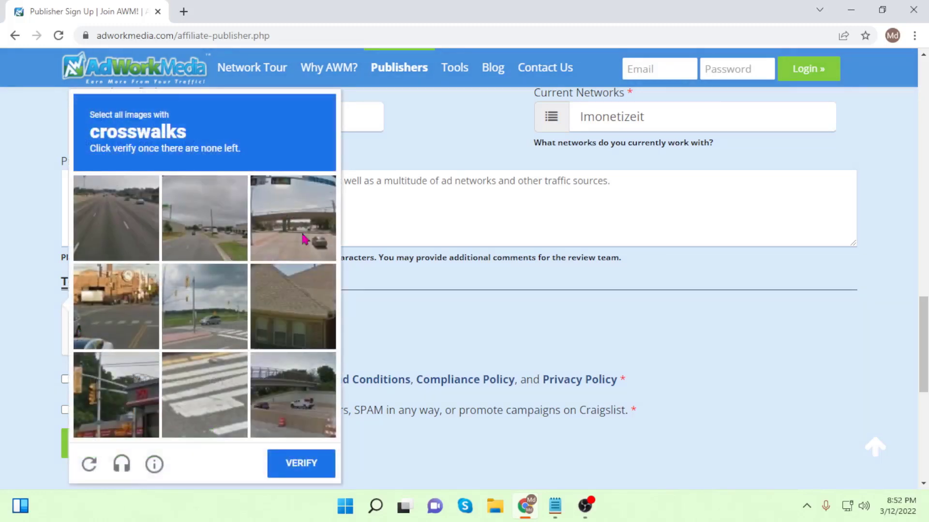
left_click(127, 333)
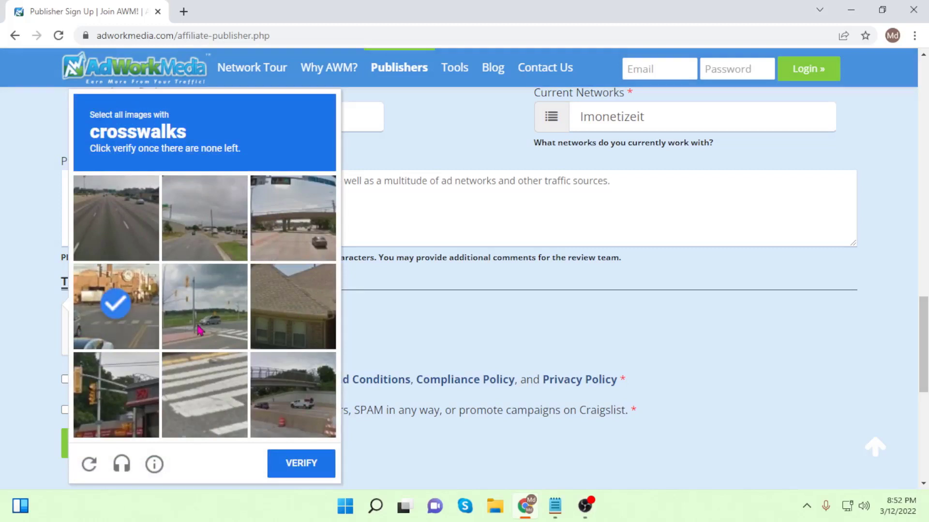
left_click(202, 329)
left_click(206, 393)
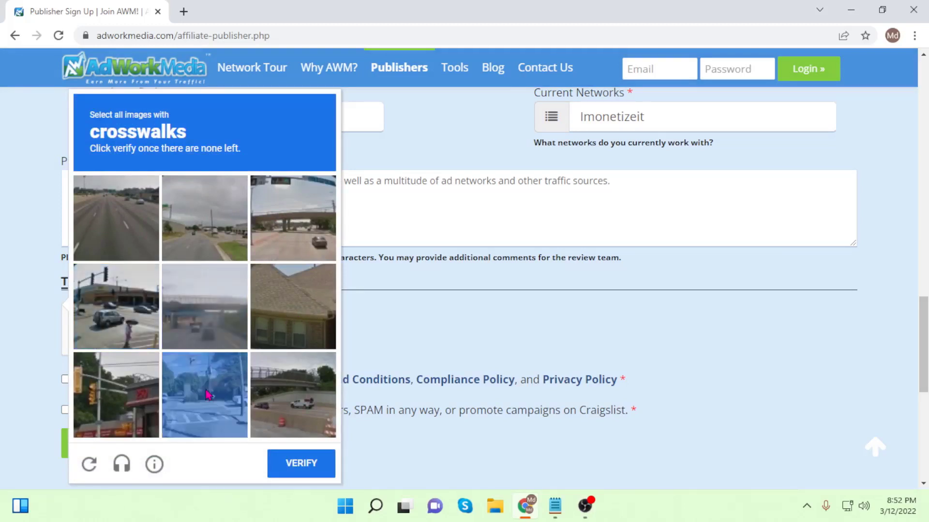
left_click(210, 400)
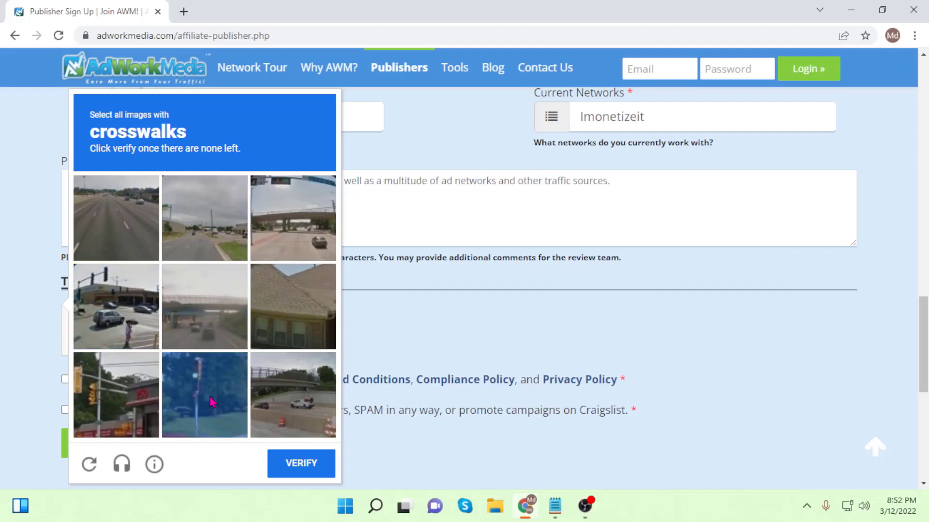
left_click(304, 464)
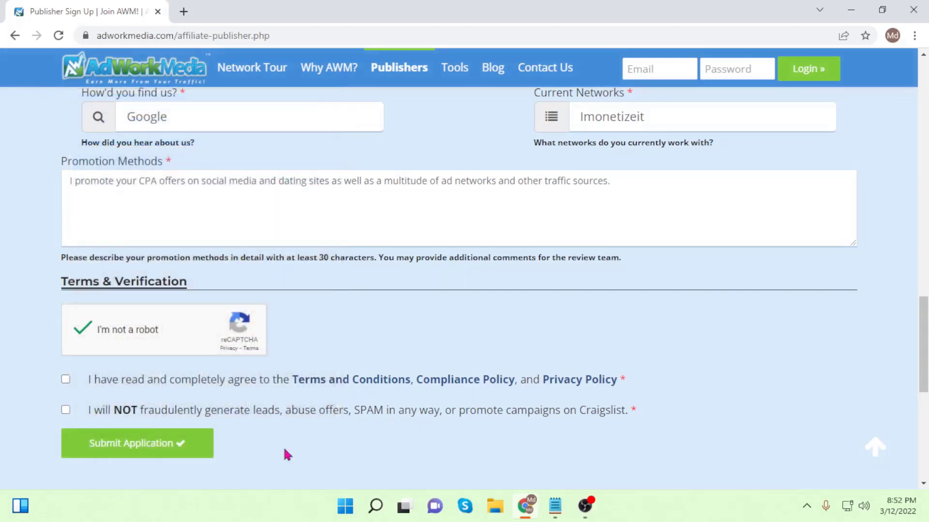
Accept the no-fraudulent-leads agreement and submit the publisher application.
scroll(218, 409, "down", 1)
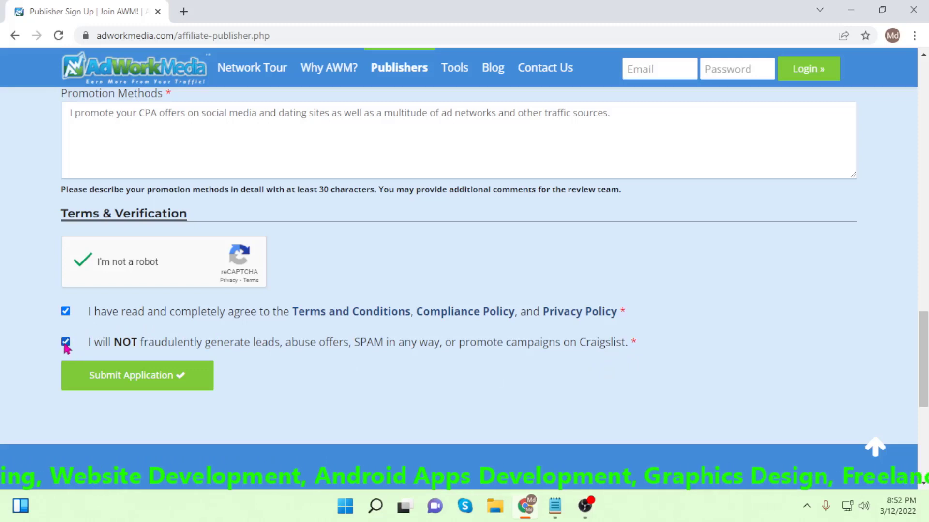
left_click(66, 344)
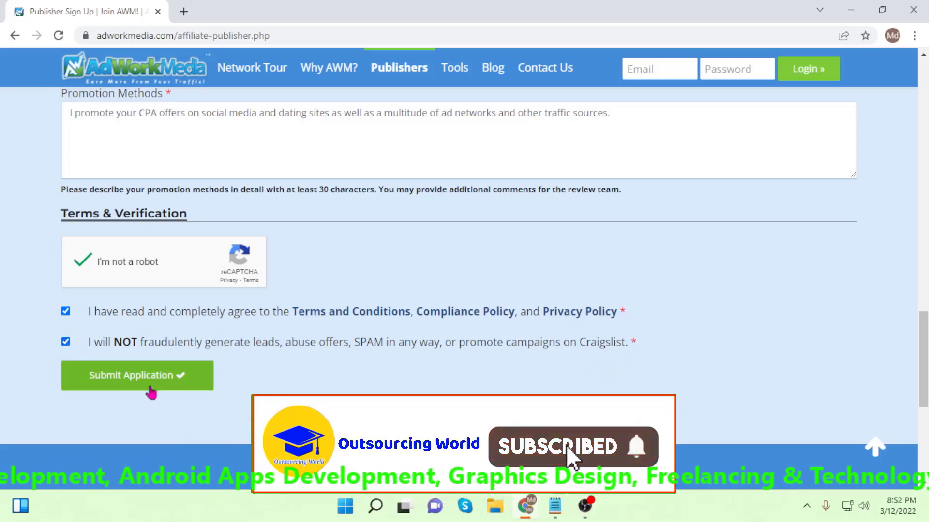
scroll(148, 386, "down", 6)
scroll(155, 332, "up", 7)
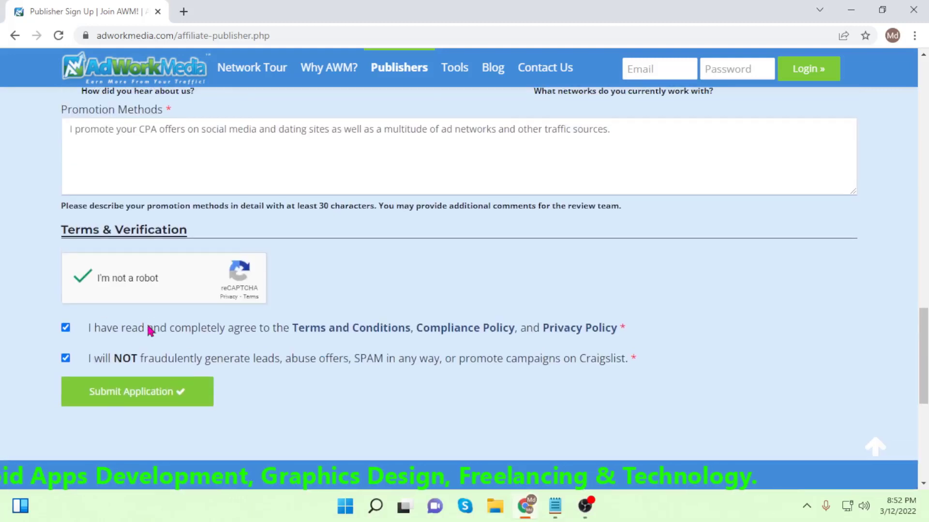
left_click(133, 393)
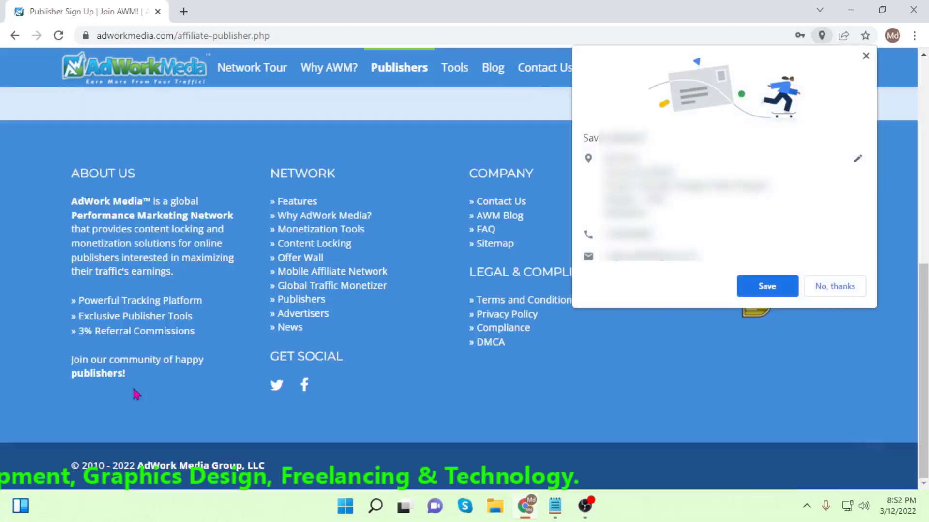
Let Chrome save the address and password, then open Gmail in a new tab.
left_click(769, 287)
left_click(760, 228)
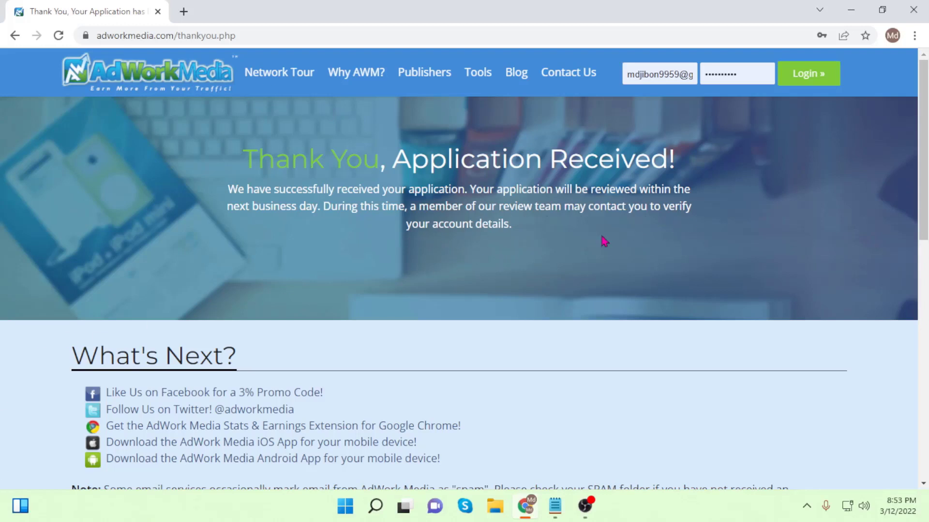
left_click(183, 12)
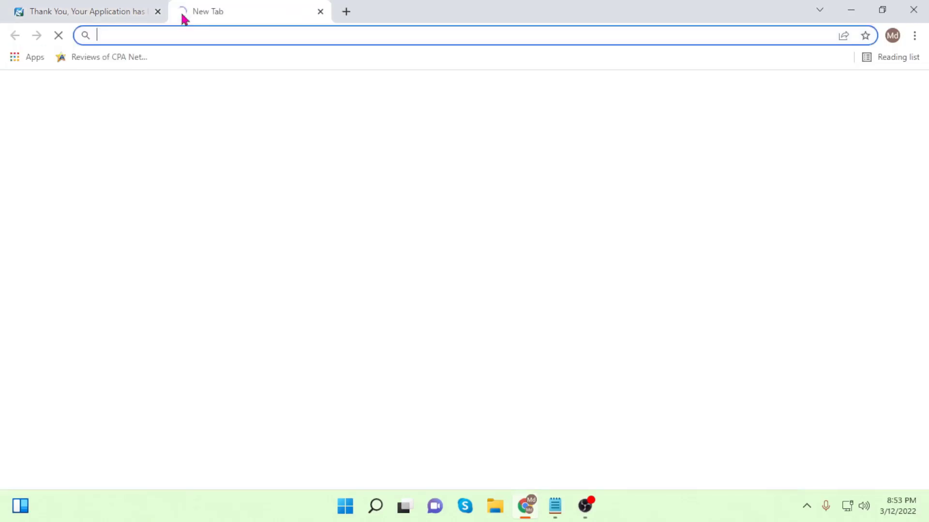
left_click(802, 99)
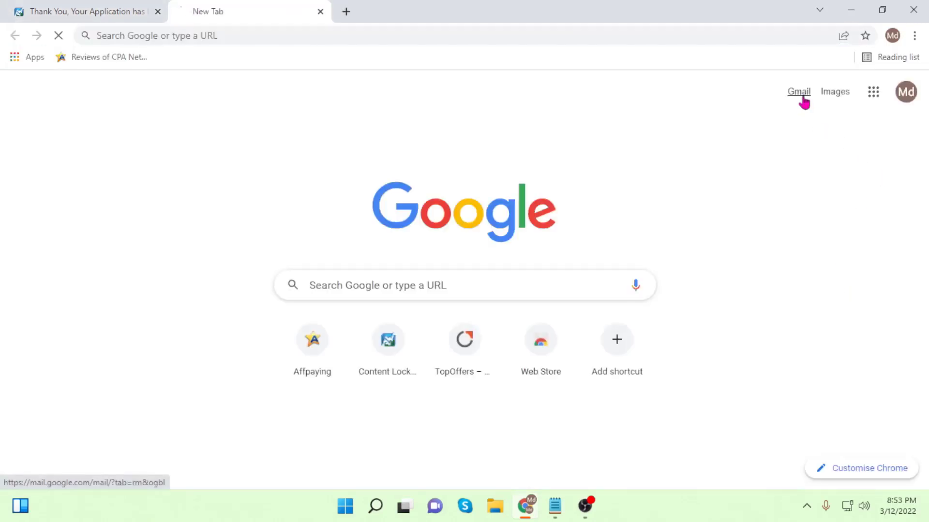